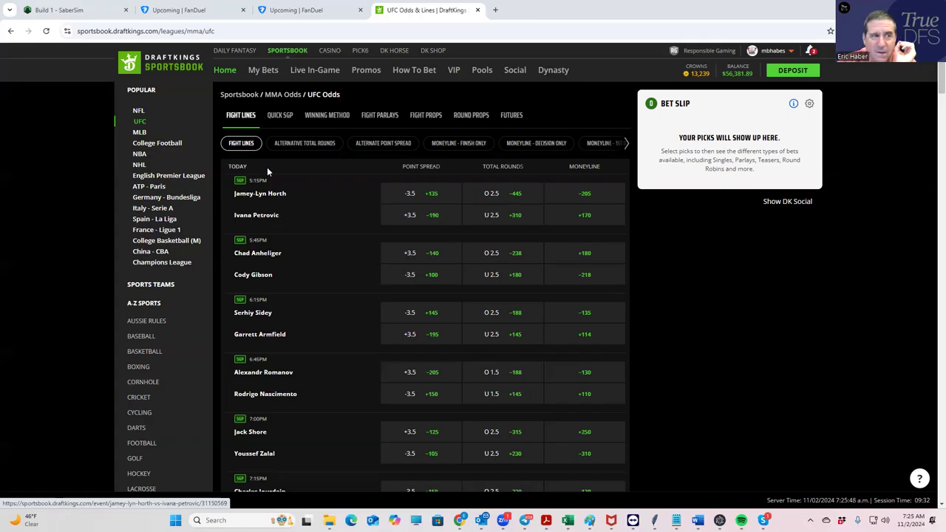
Step: Load the fightodds.io MMA betting odds site in place of the second FanDuel upcoming page
click(294, 14)
click(294, 27)
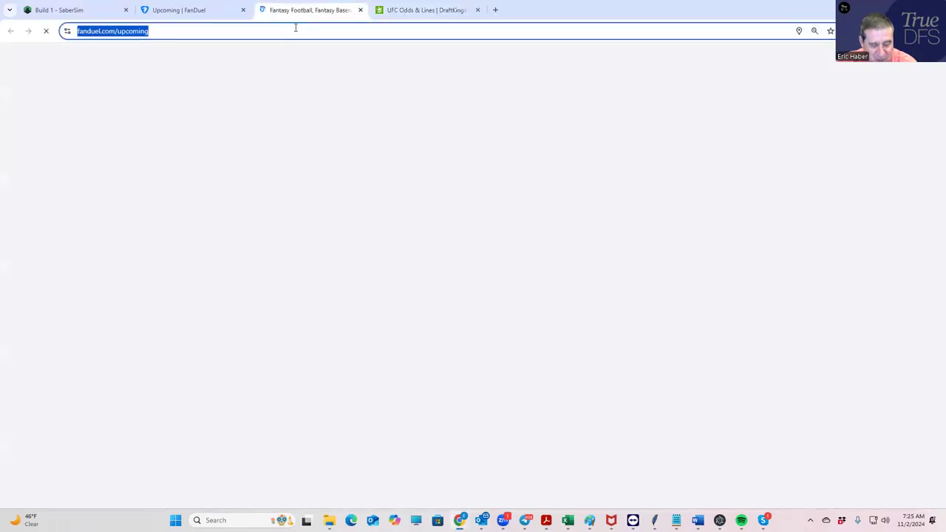
text(fig)
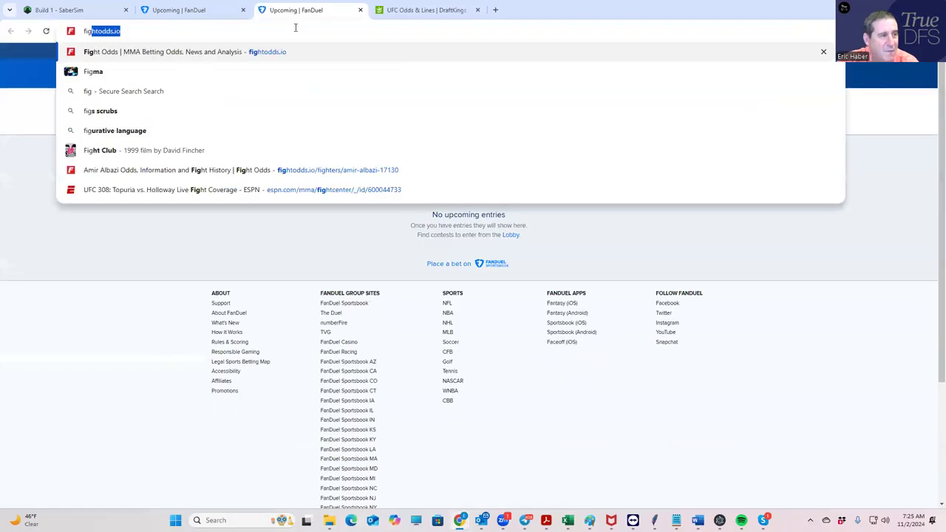
click(252, 49)
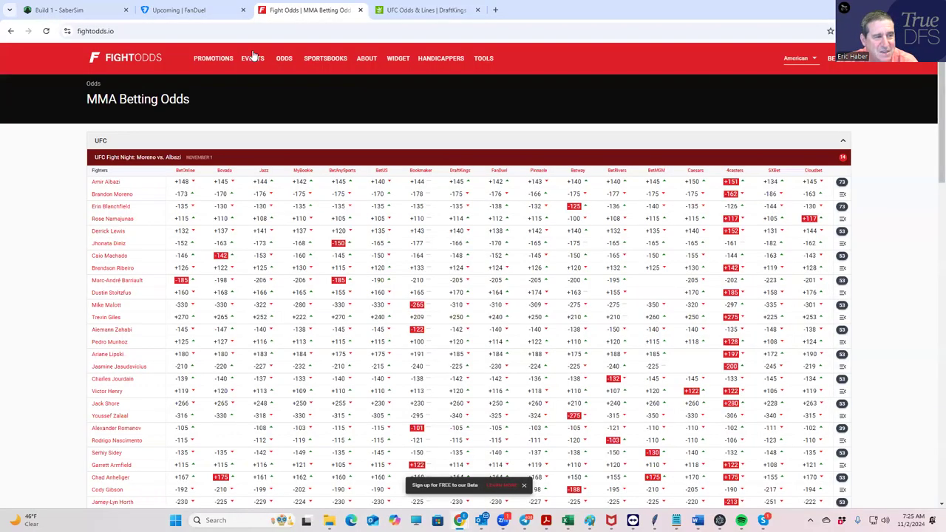
Step: Look through Jamey-Lyn Horth's fight history on fightodds.io, checking her past results and methods of victory
scroll(197, 350, down, 5)
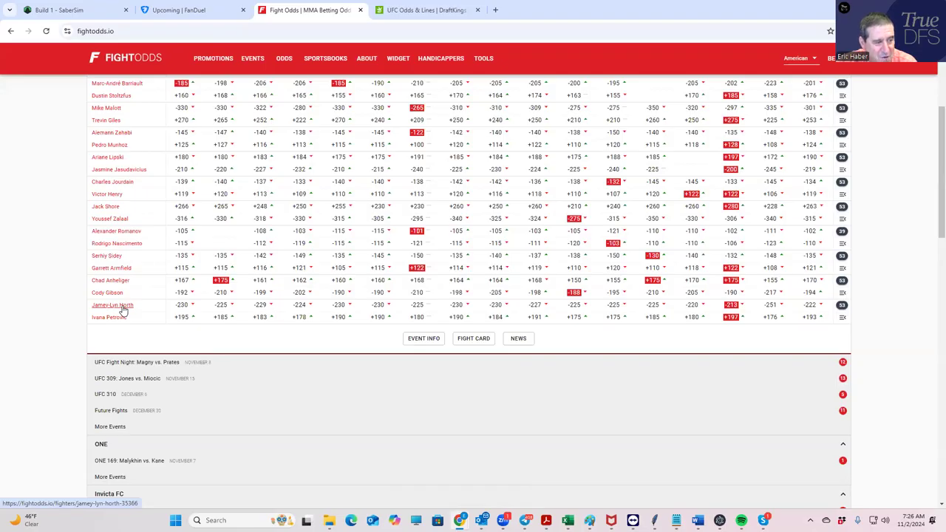
click(122, 306)
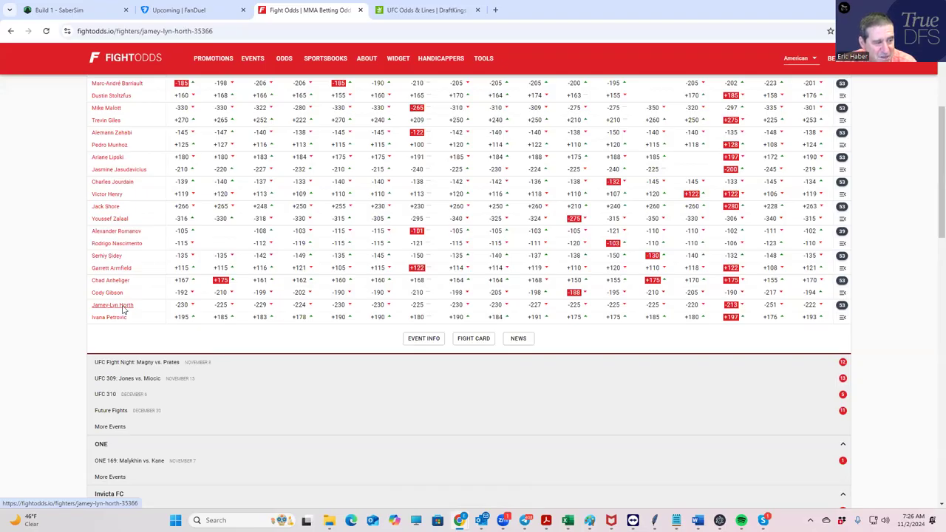
scroll(449, 352, down, 6)
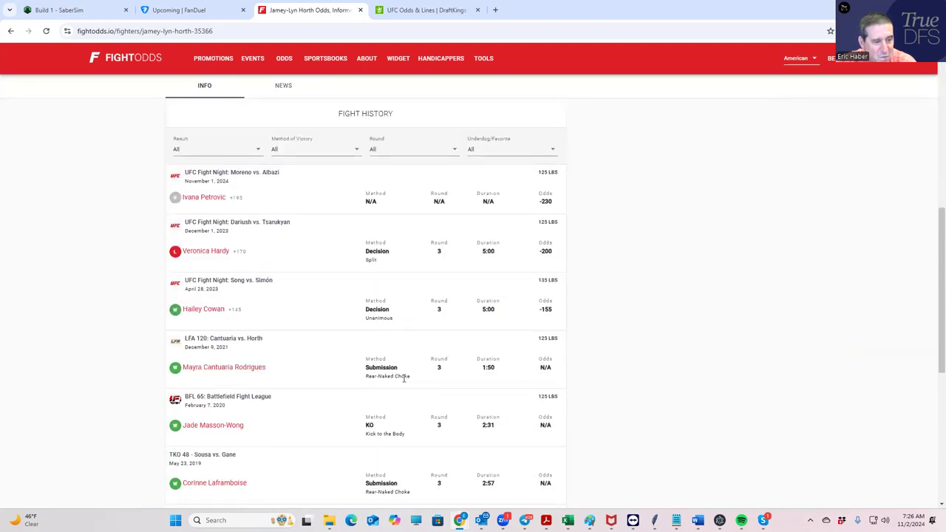
scroll(403, 414, down, 3)
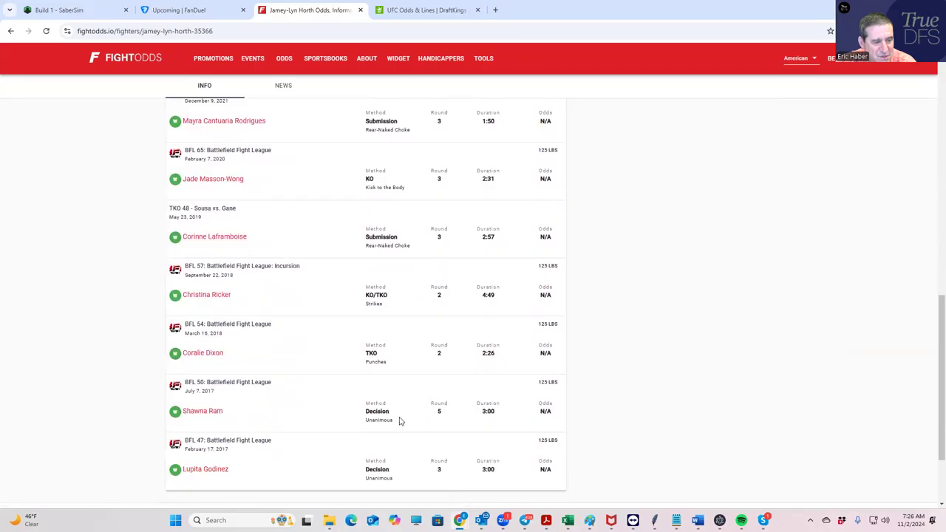
scroll(397, 295, up, 1)
scroll(397, 291, up, 3)
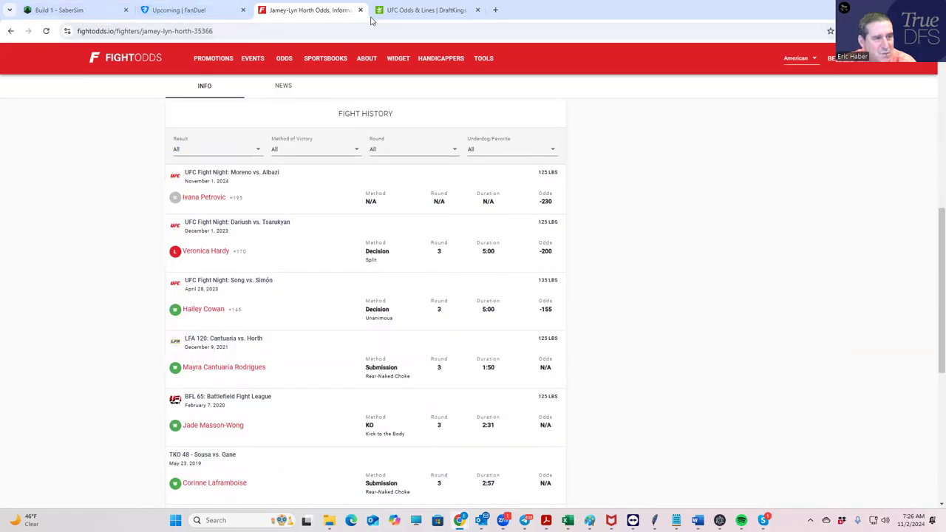
Step: In DraftKings Sportsbook, add Jamey-Lyn Horth To Win By Submission to the bet slip with a $180 wager
click(399, 9)
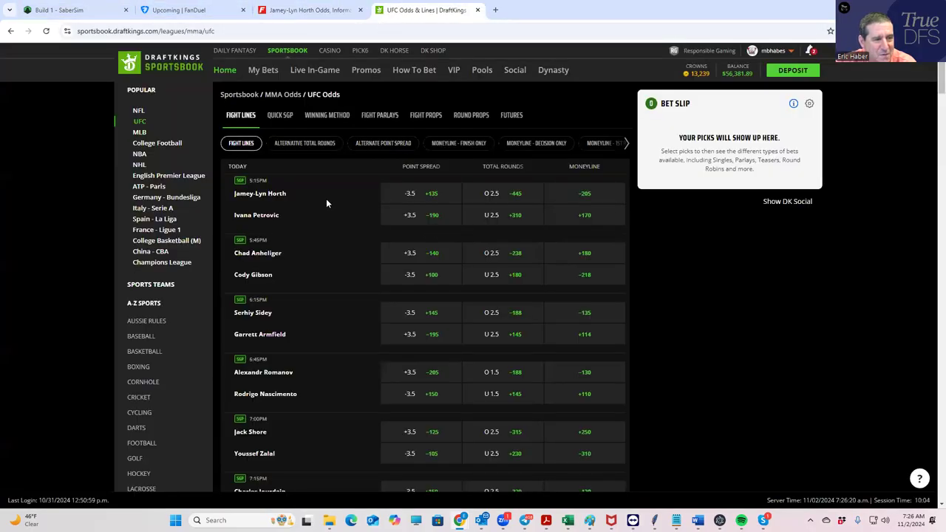
click(261, 193)
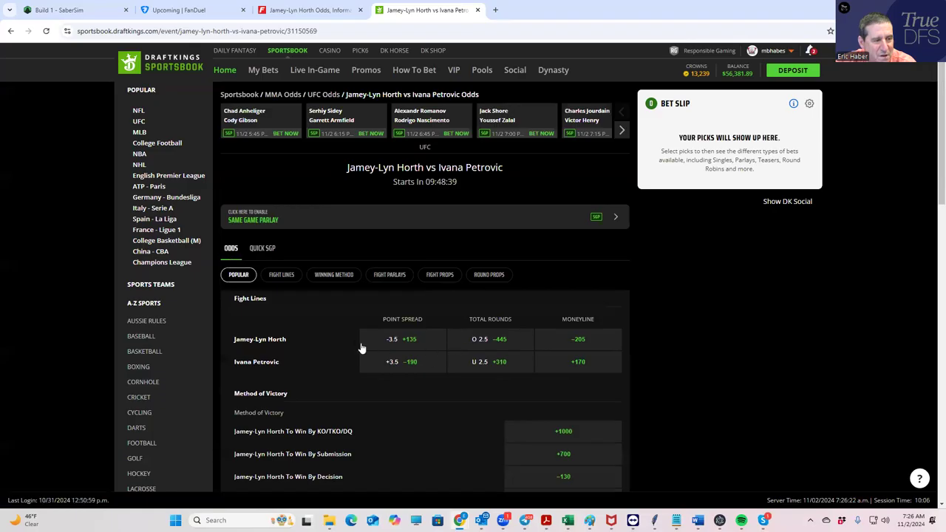
click(342, 275)
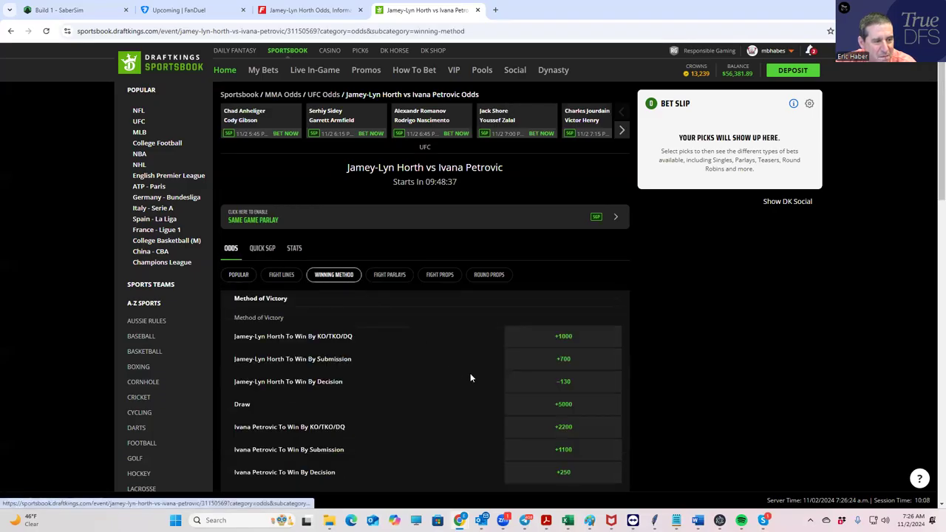
click(569, 359)
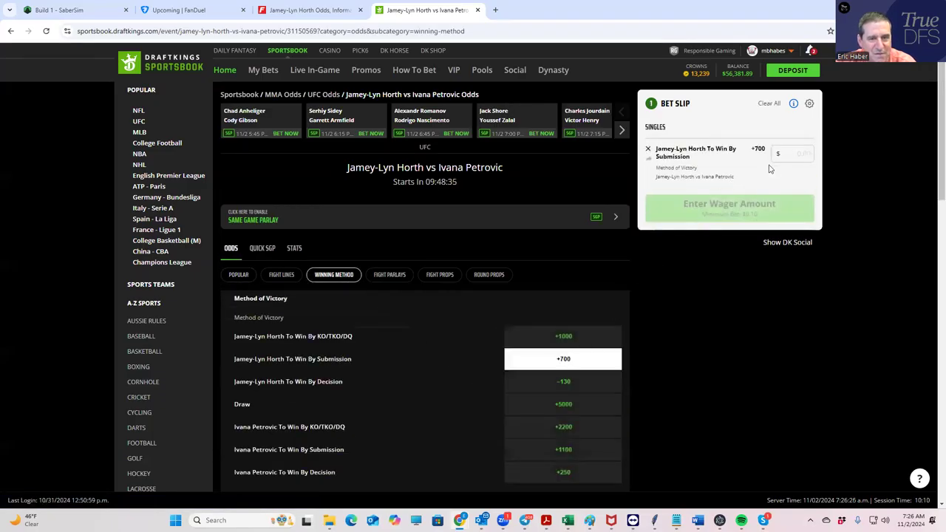
text(180)
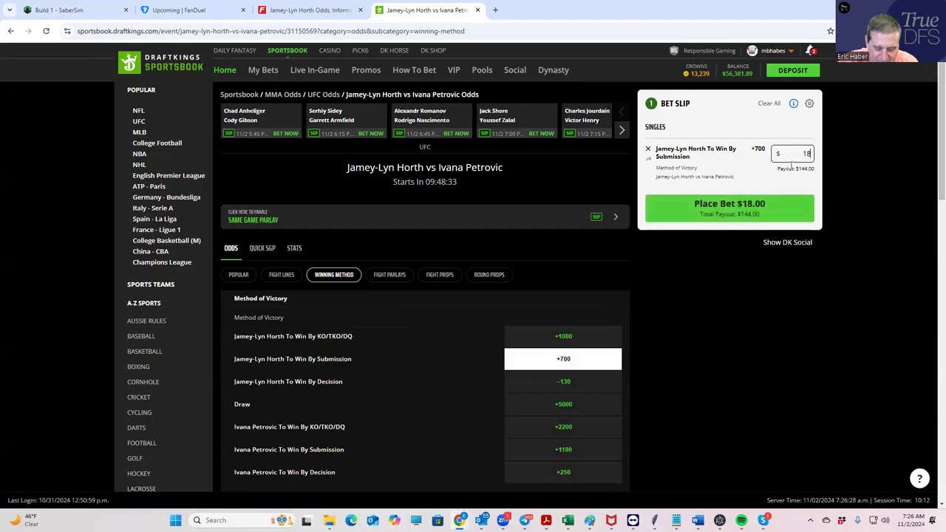
click(776, 286)
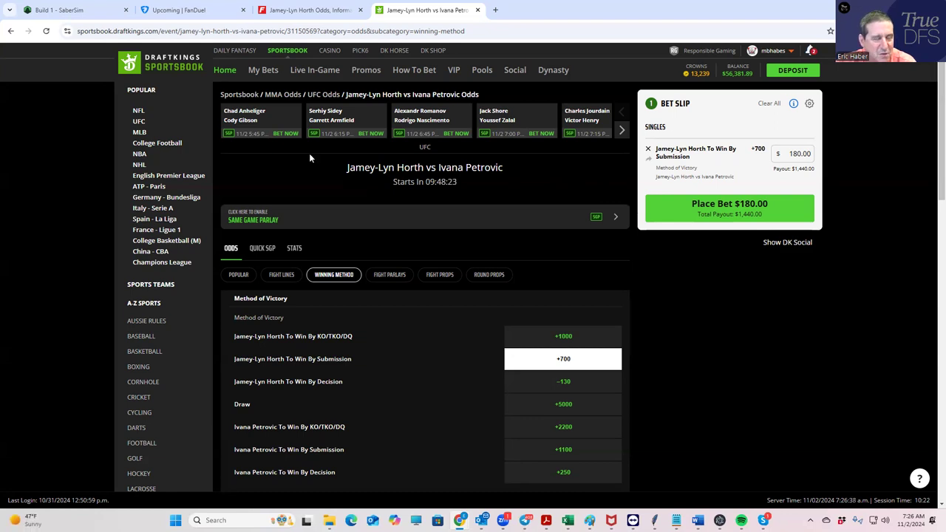
Step: Add Chad Anheliger's moneyline against Cody Gibson to the bet slip with a $180 wager
click(249, 113)
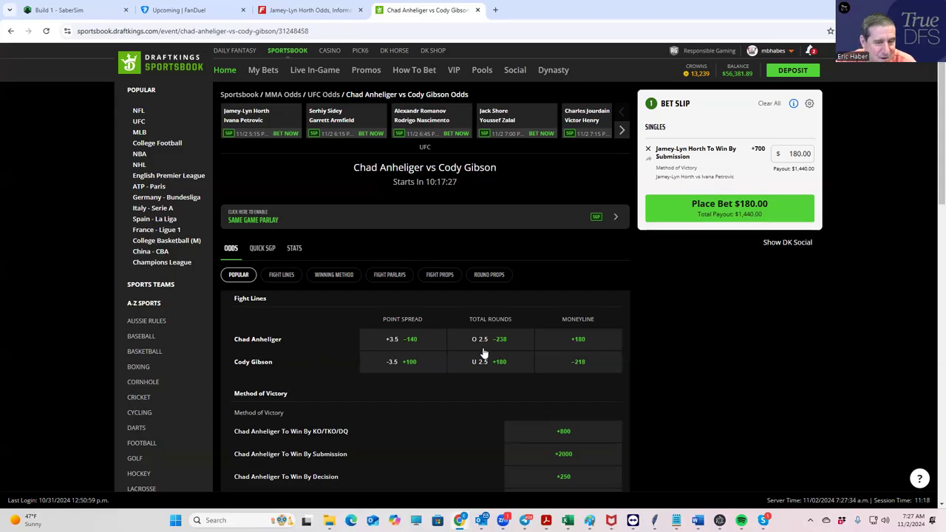
click(580, 340)
click(791, 199)
text(180)
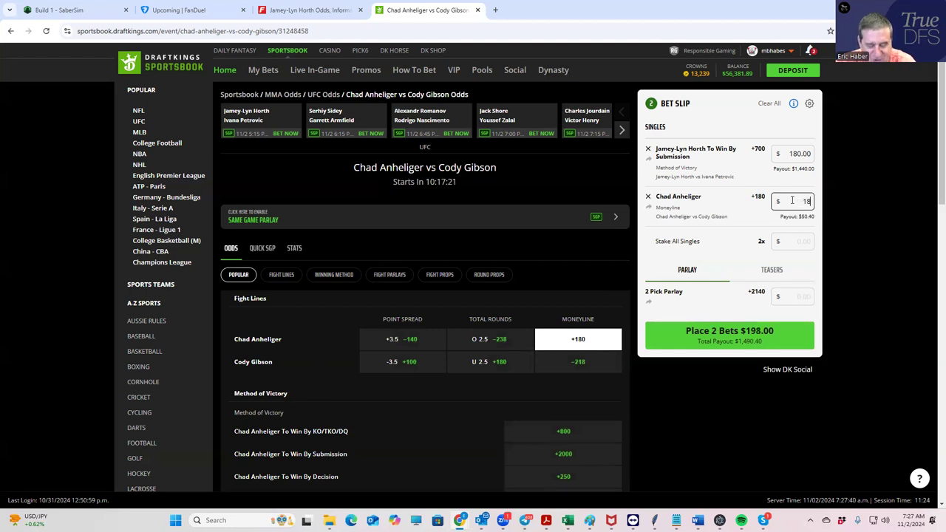
click(724, 229)
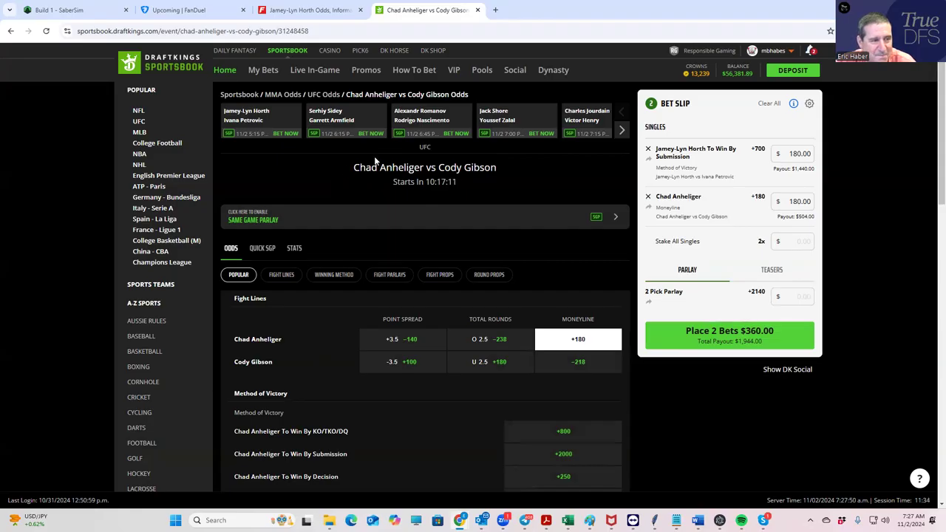
Step: Add the double-chance bet Serhiy Sidey to Win by KO/TKO/DQ or Submission to the bet slip with a $180 wager
click(332, 118)
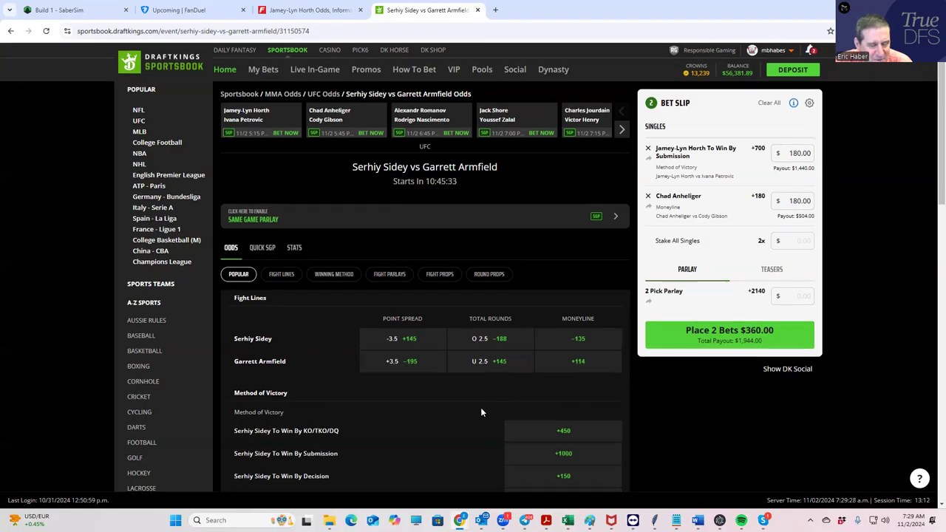
scroll(481, 411, down, 1)
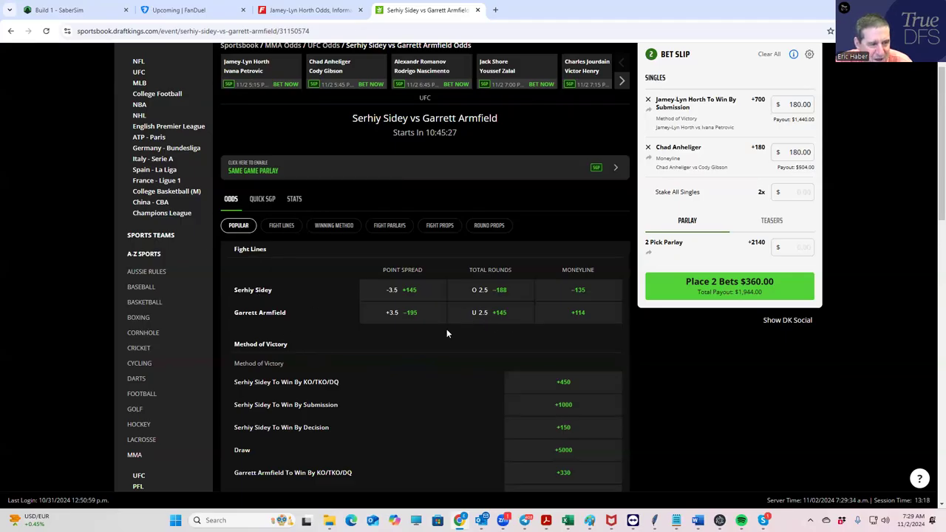
click(330, 226)
scroll(431, 344, down, 3)
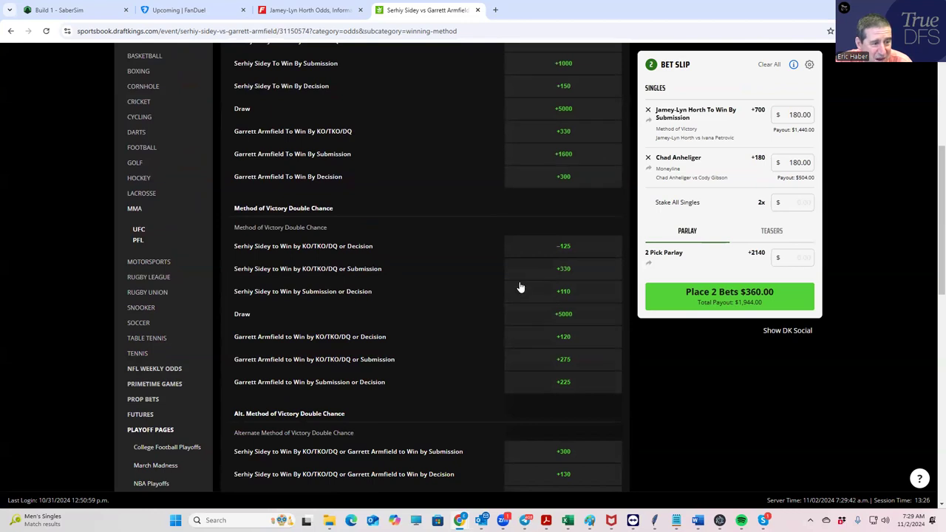
click(566, 273)
click(802, 204)
text(180)
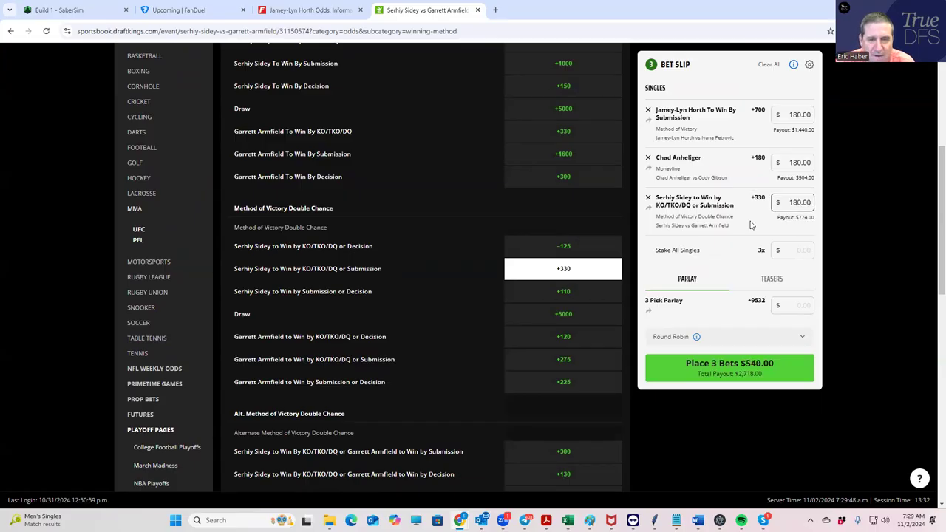
Step: Open the Alexandr Romanov vs Rodrigo Nascimento fight odds
scroll(495, 197, up, 3)
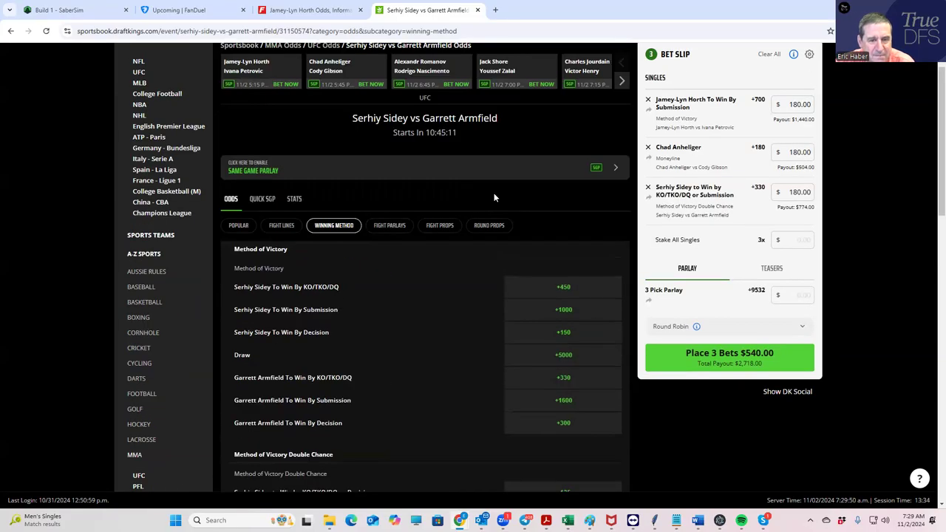
scroll(494, 198, up, 1)
scroll(493, 193, up, 1)
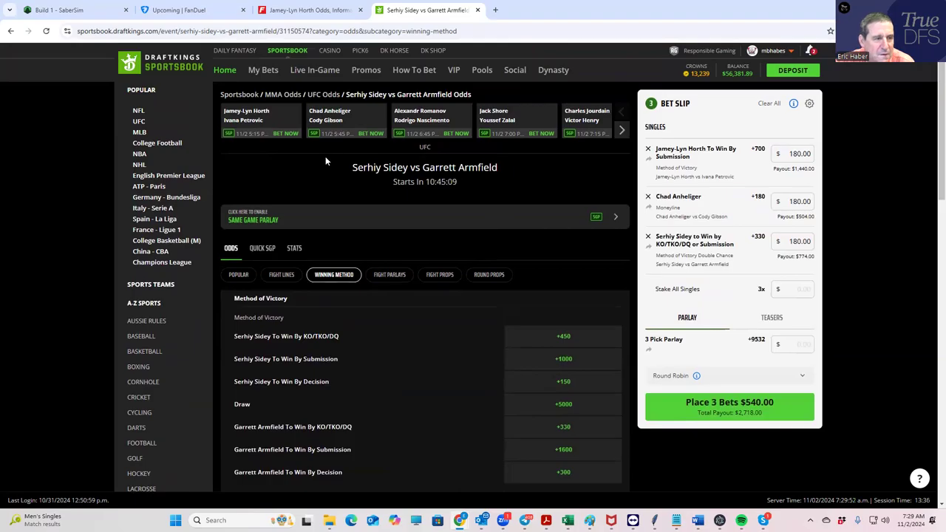
click(419, 117)
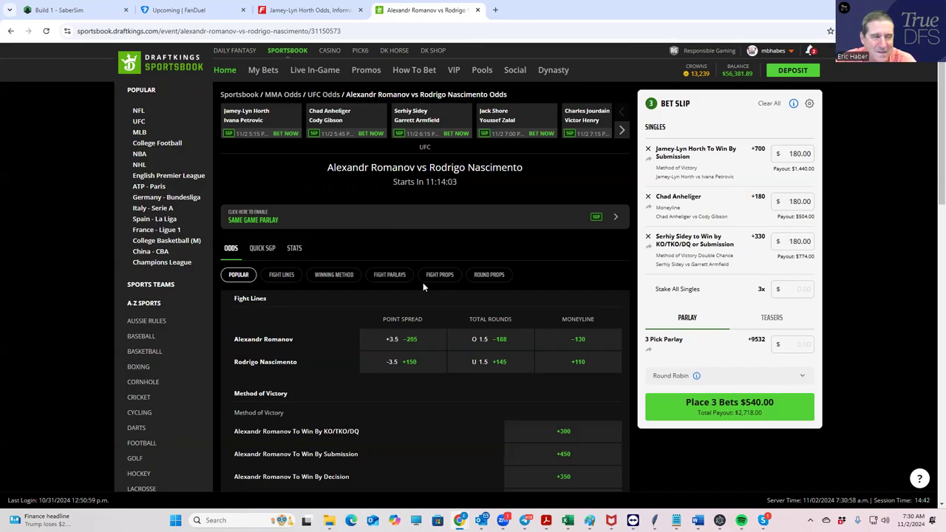
Step: Look up Alexander Romanov on fightodds.io and review his win-loss record and fight history by opponent and method
click(310, 10)
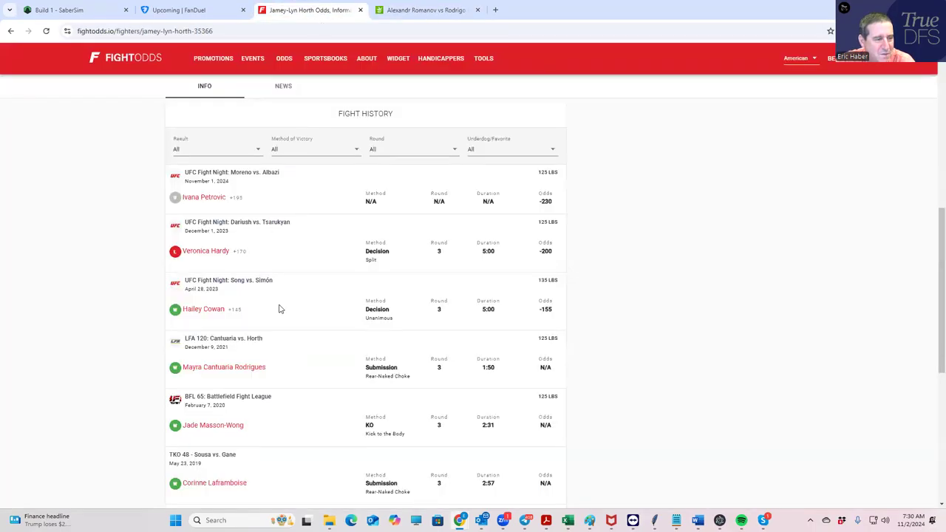
click(10, 31)
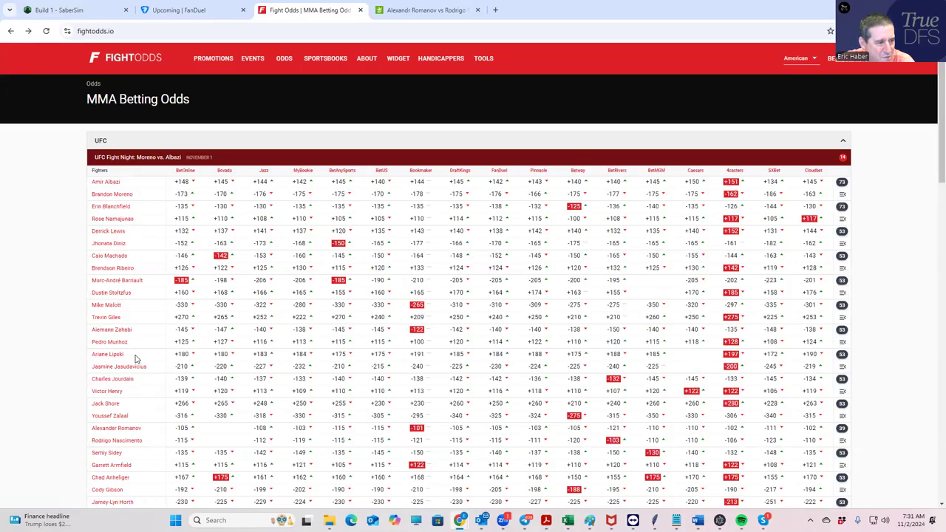
scroll(146, 396, down, 1)
click(124, 382)
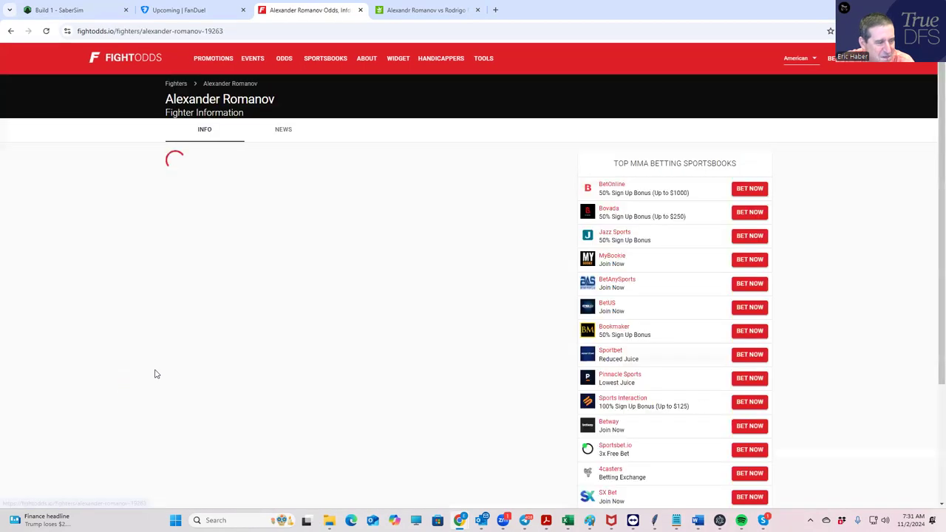
scroll(330, 373, down, 8)
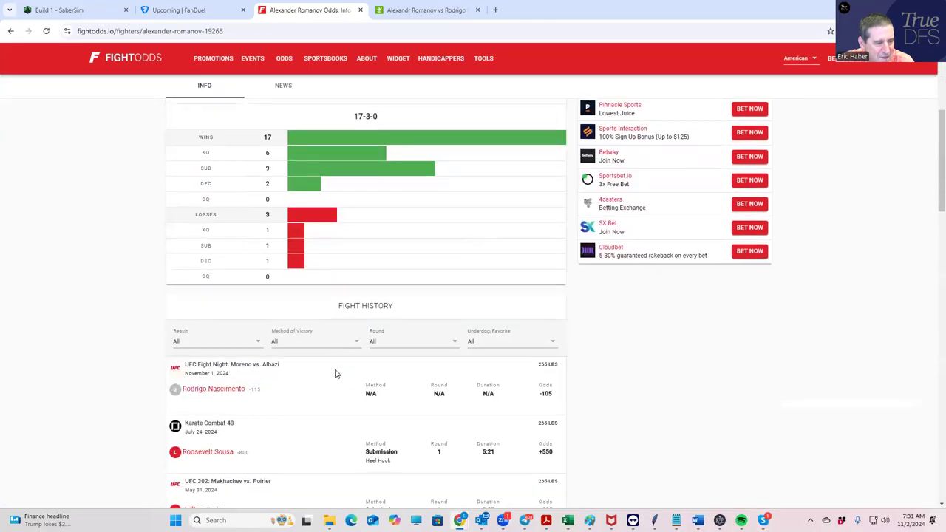
scroll(257, 400, down, 2)
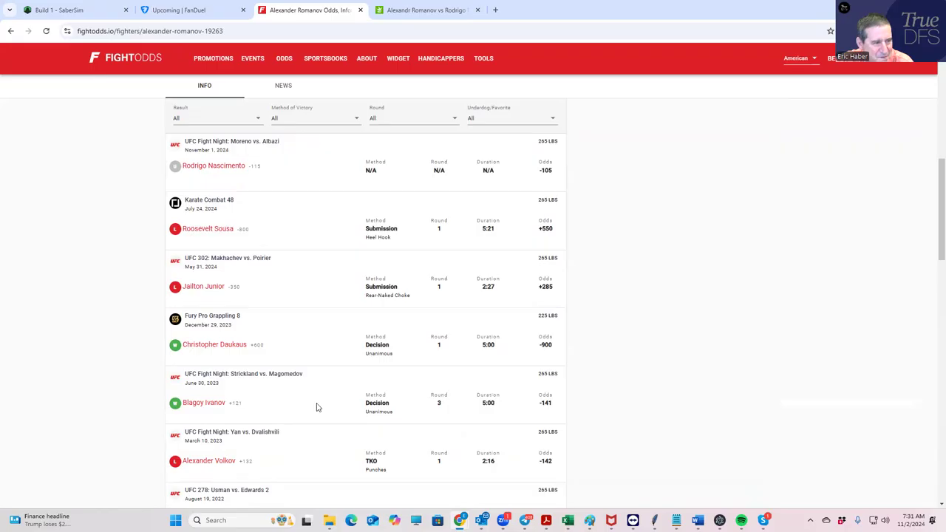
scroll(303, 339, up, 1)
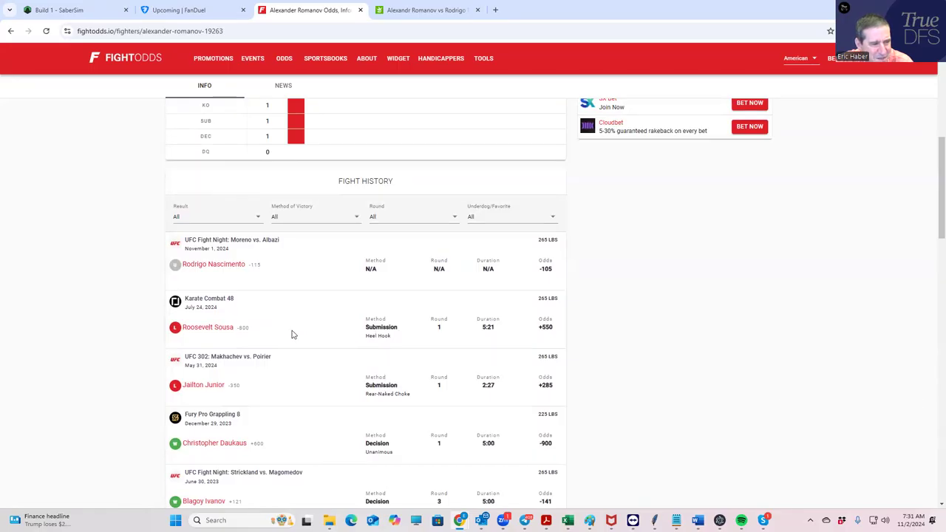
scroll(373, 369, down, 3)
scroll(368, 386, down, 3)
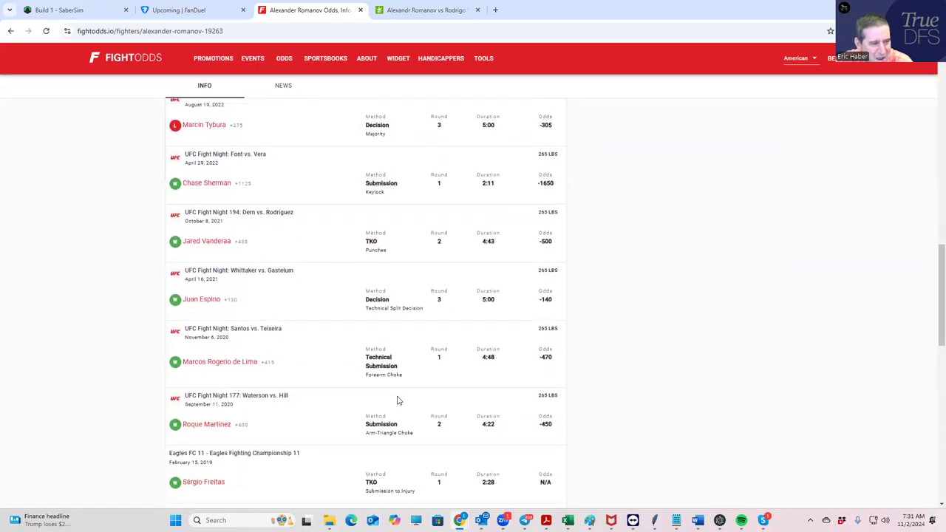
scroll(425, 427, down, 1)
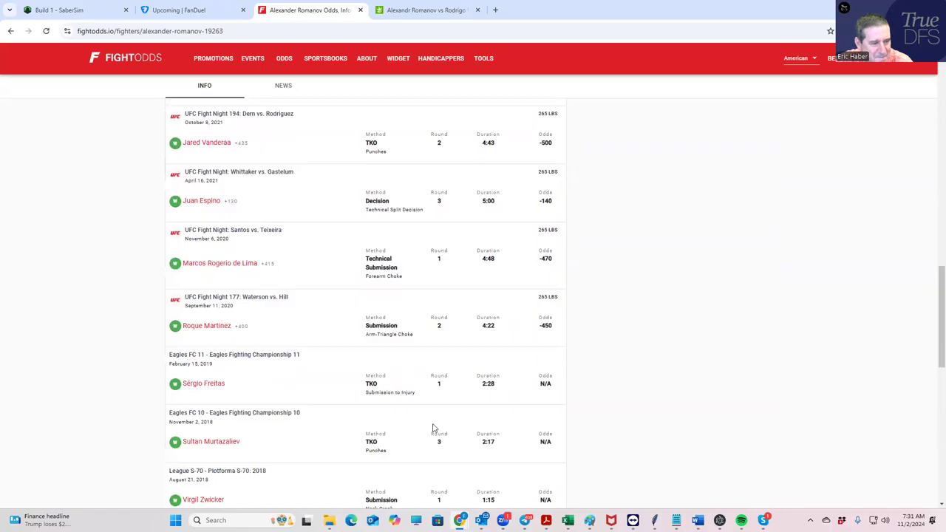
scroll(433, 429, up, 4)
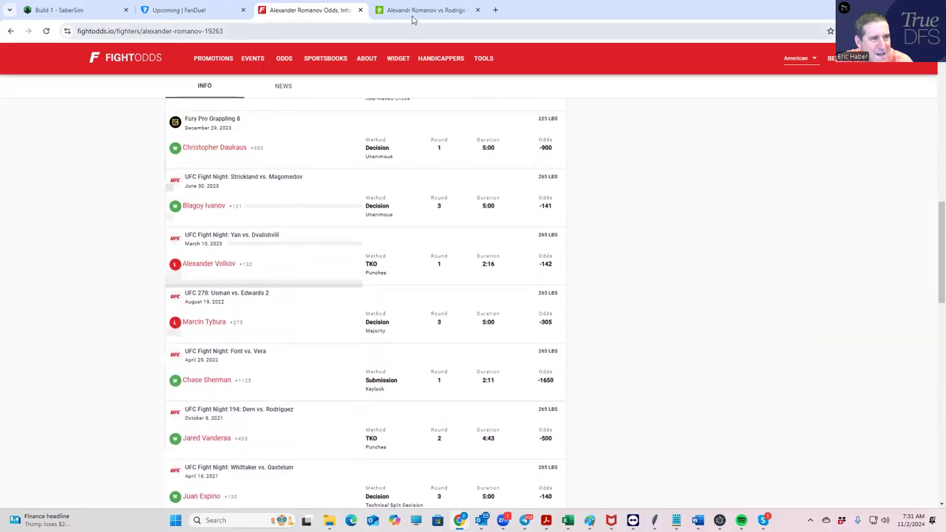
click(413, 14)
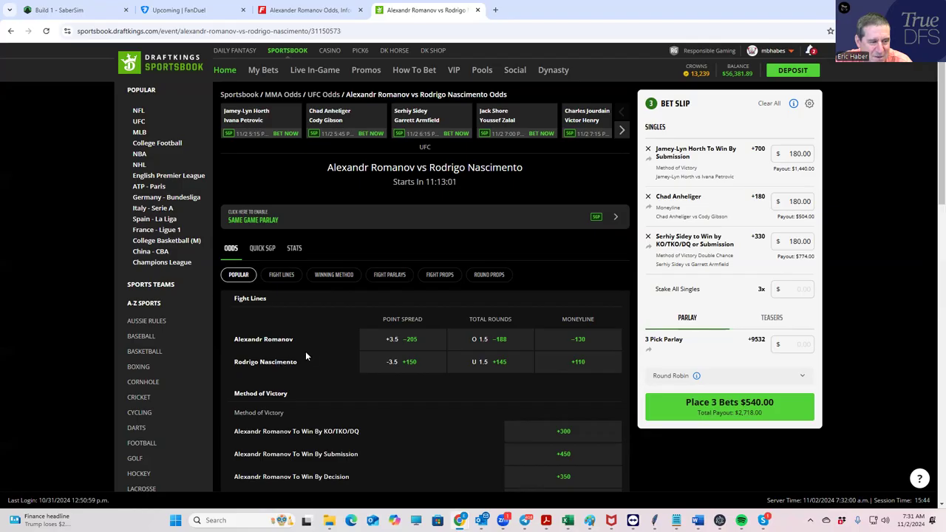
scroll(305, 350, down, 2)
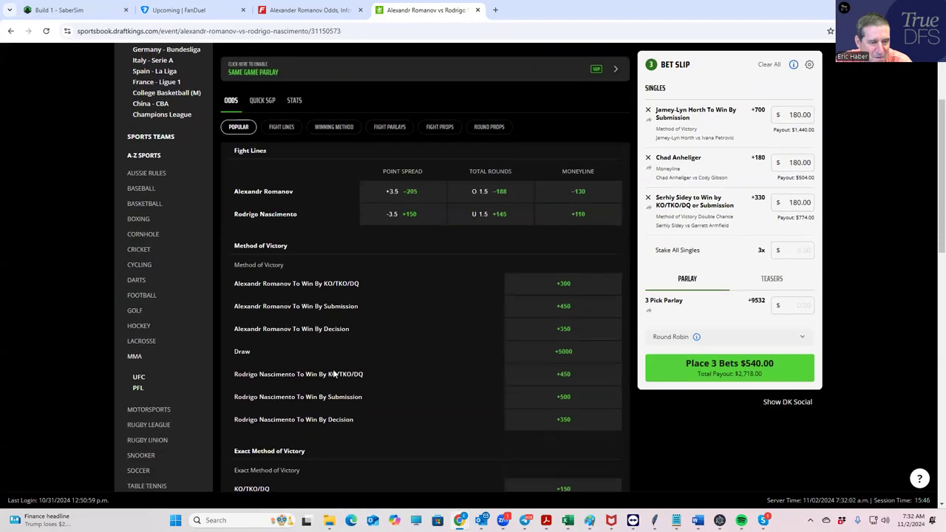
click(305, 11)
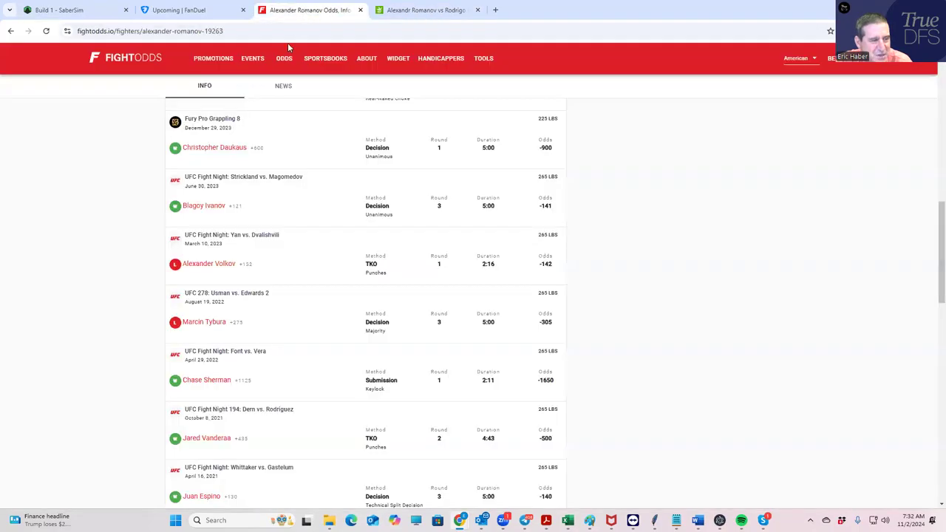
scroll(319, 161, up, 3)
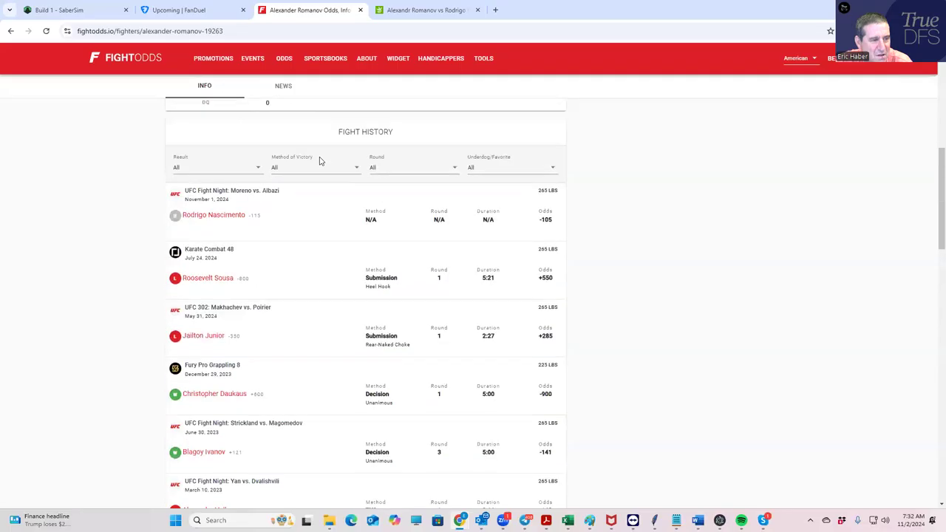
click(225, 215)
Step: Review Rodrigo Nascimento's fight history by opponent, method and round
scroll(378, 382, down, 3)
scroll(378, 382, down, 3)
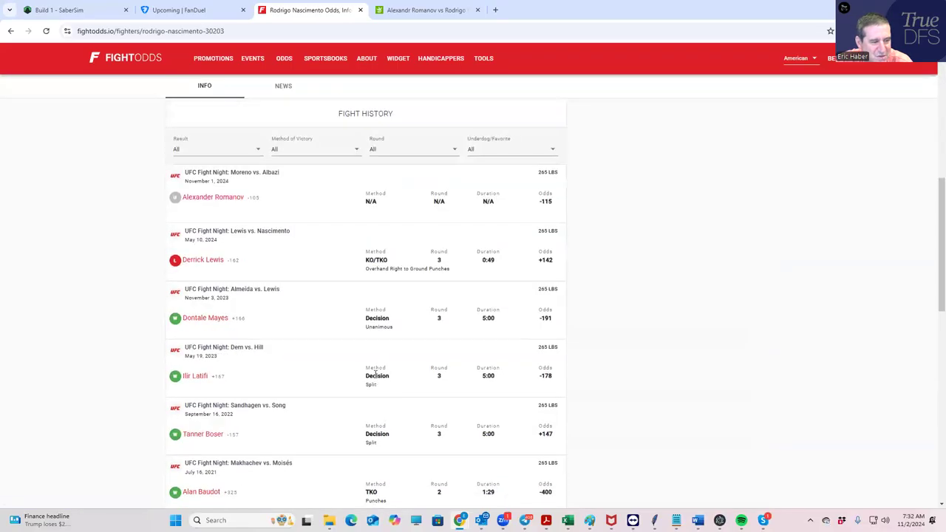
scroll(389, 344, down, 2)
scroll(404, 354, down, 1)
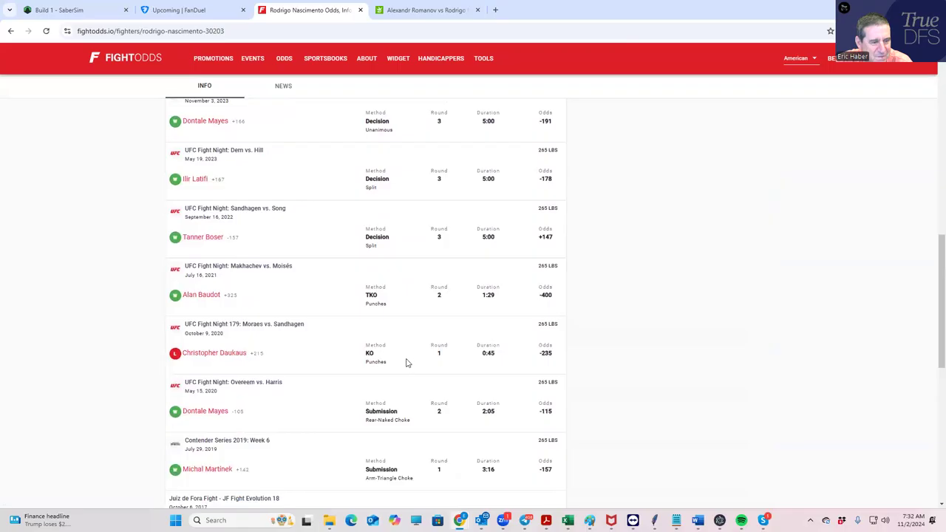
scroll(406, 395, down, 2)
scroll(406, 395, down, 2)
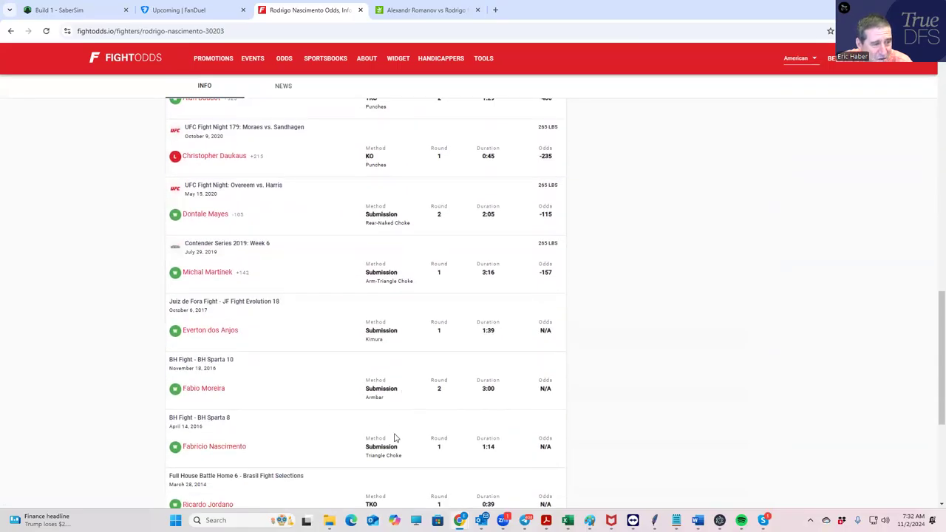
scroll(395, 413, up, 4)
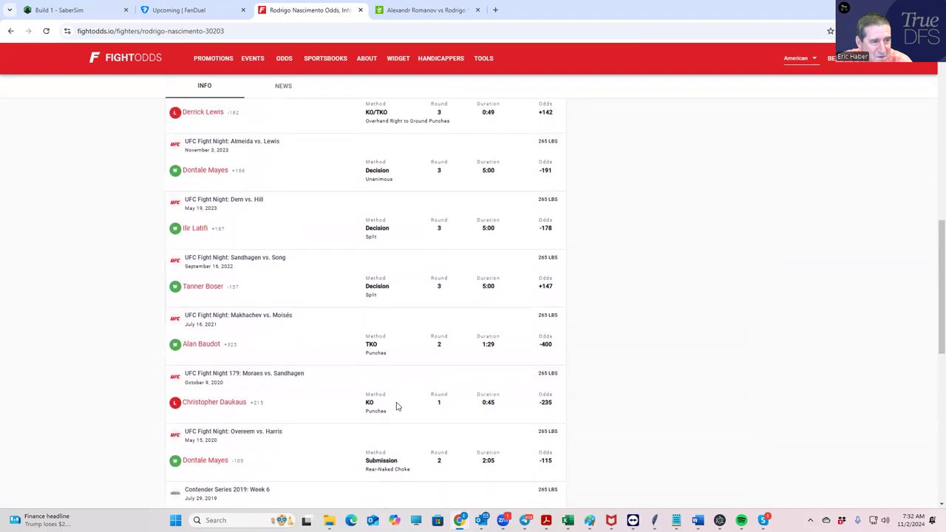
scroll(398, 416, up, 1)
scroll(397, 410, up, 3)
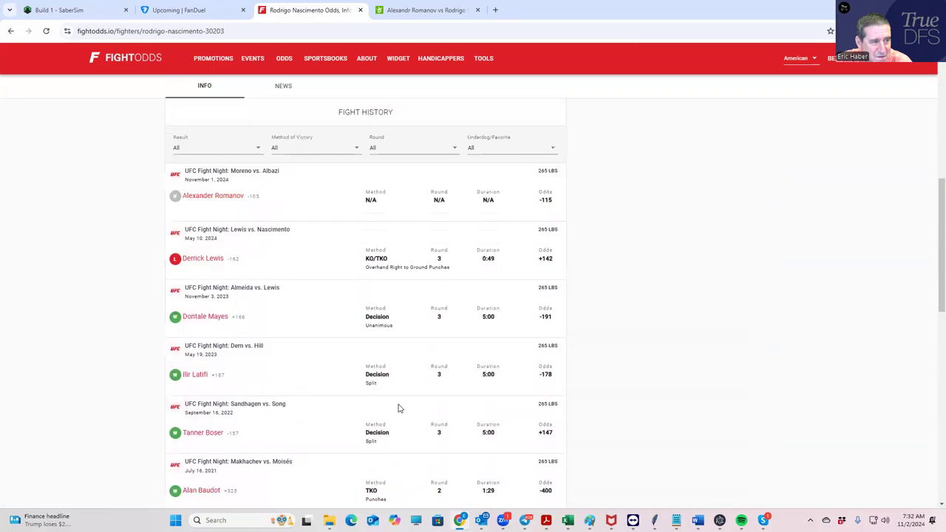
Step: On DraftKings, add Rodrigo Nascimento to Win by Submission in Round 2 to the bet slip with a $90 wager
click(423, 11)
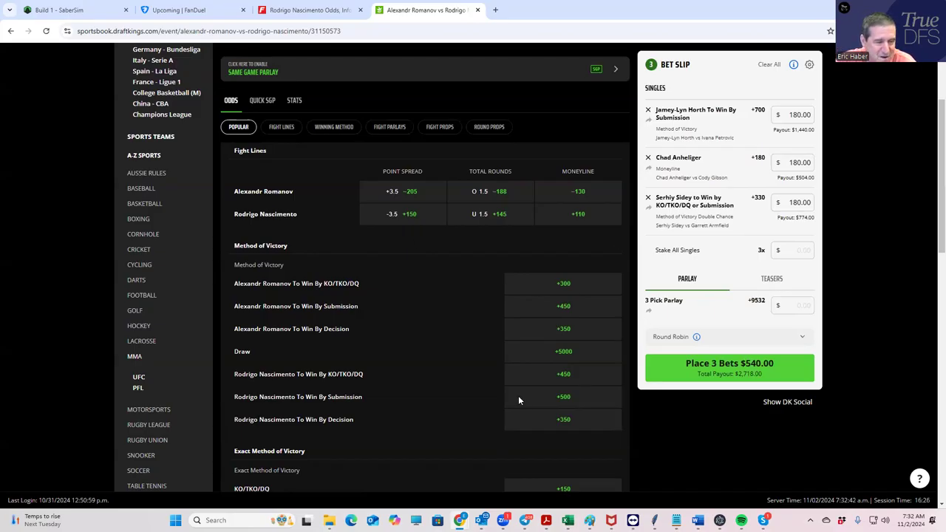
scroll(518, 396, down, 1)
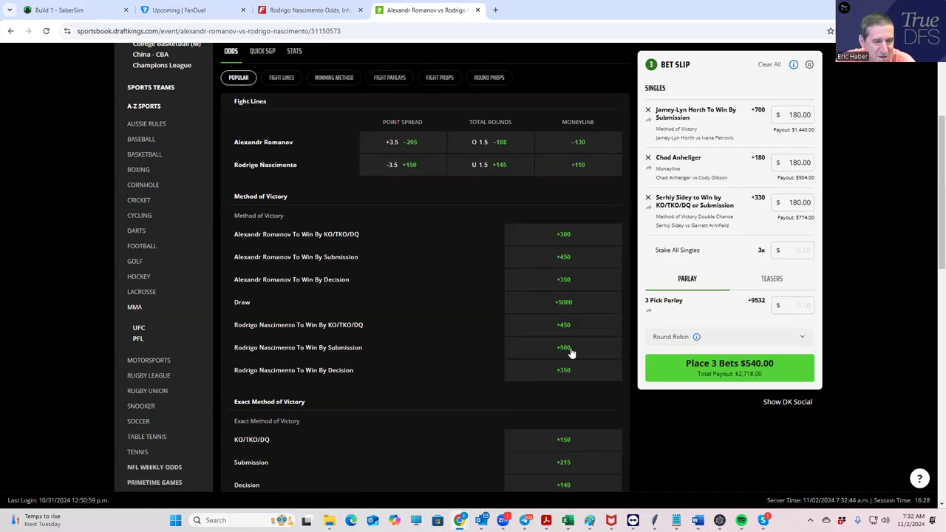
scroll(557, 376, down, 5)
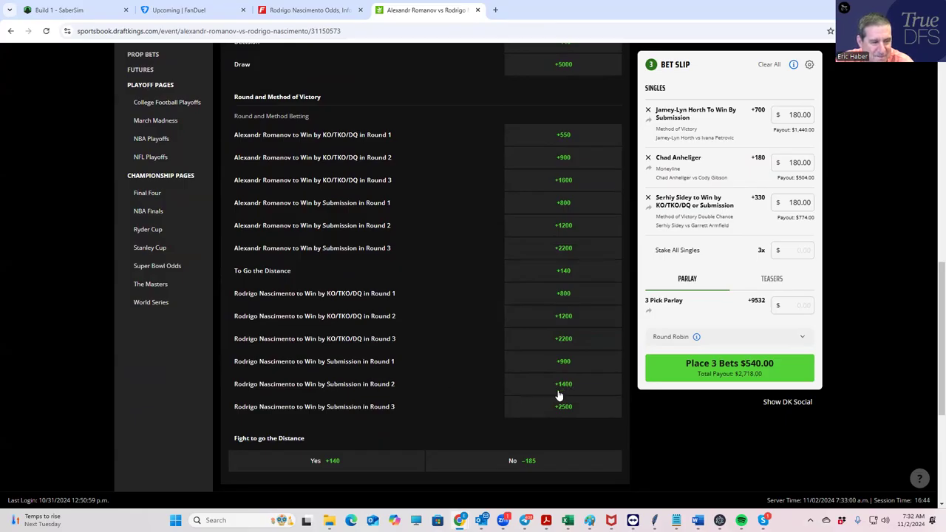
click(564, 388)
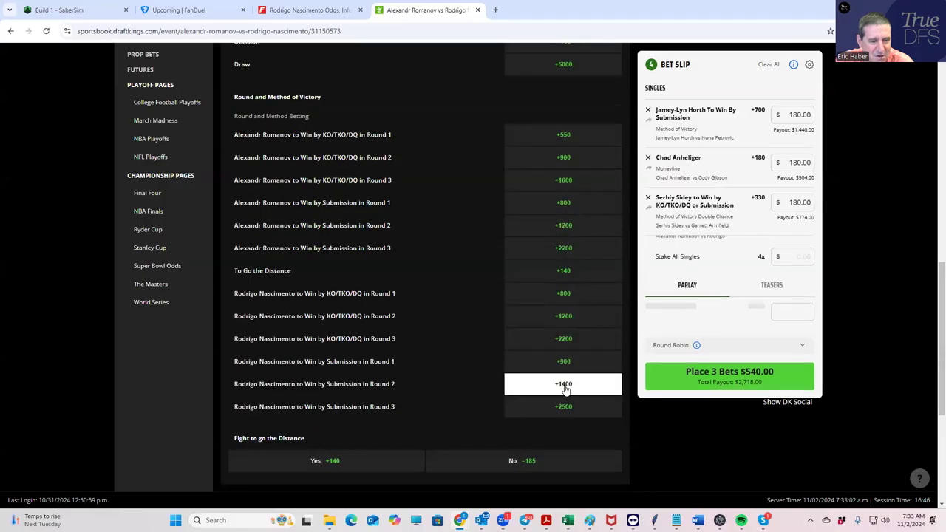
click(796, 248)
text(90)
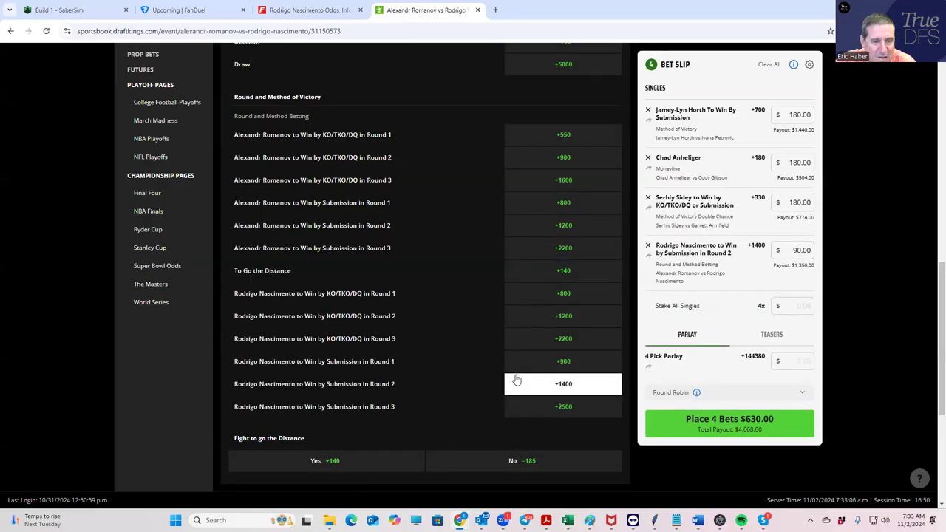
Step: Add Rodrigo Nascimento to Win by Submission in Round 3 to the bet slip with a $90 wager
click(556, 409)
click(793, 307)
text(90)
drag(811, 306, 764, 303)
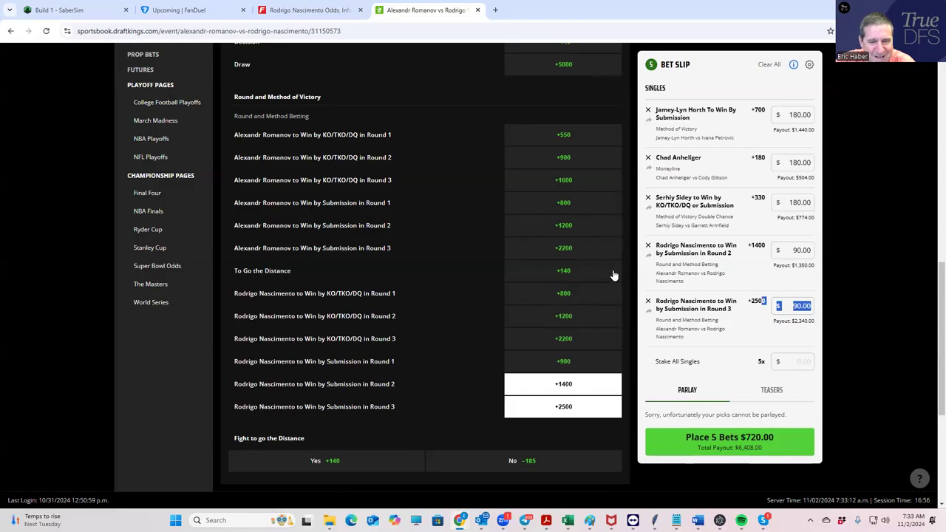
click(738, 335)
Step: Open the Jack Shore vs Youssef Zalal fight and add Shore's moneyline to the bet slip with a $180 wager
scroll(551, 291, up, 10)
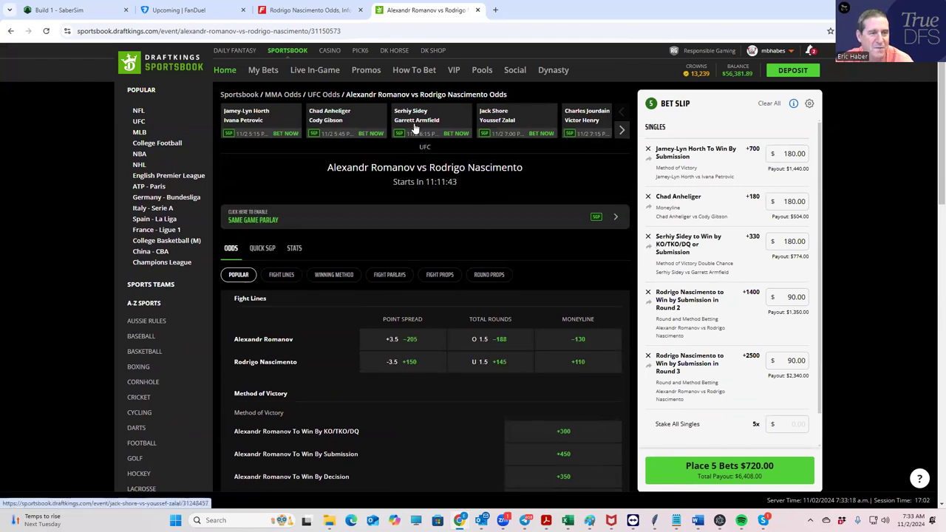
click(488, 121)
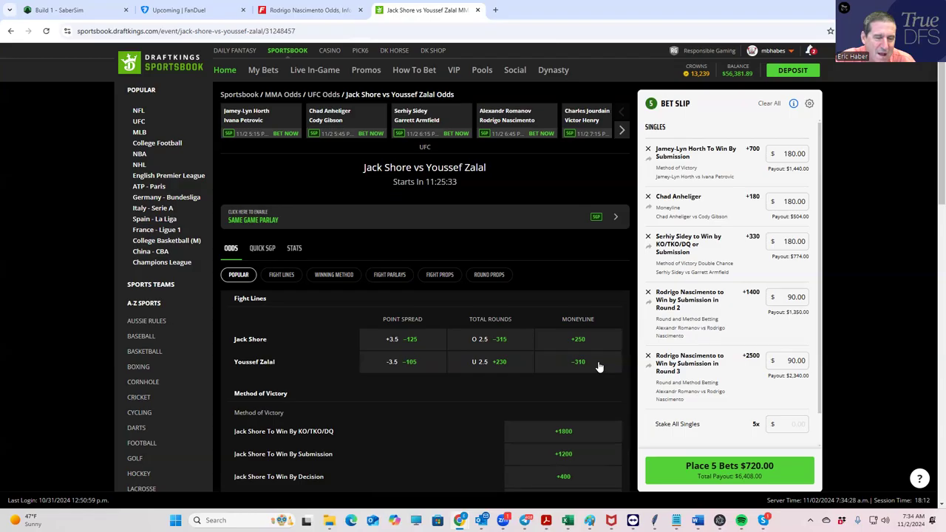
click(579, 342)
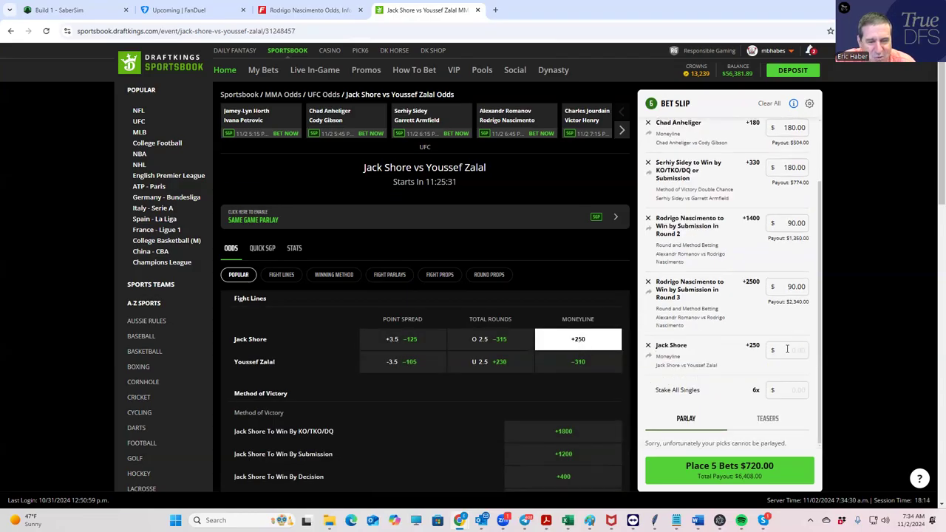
click(784, 350)
text(1)
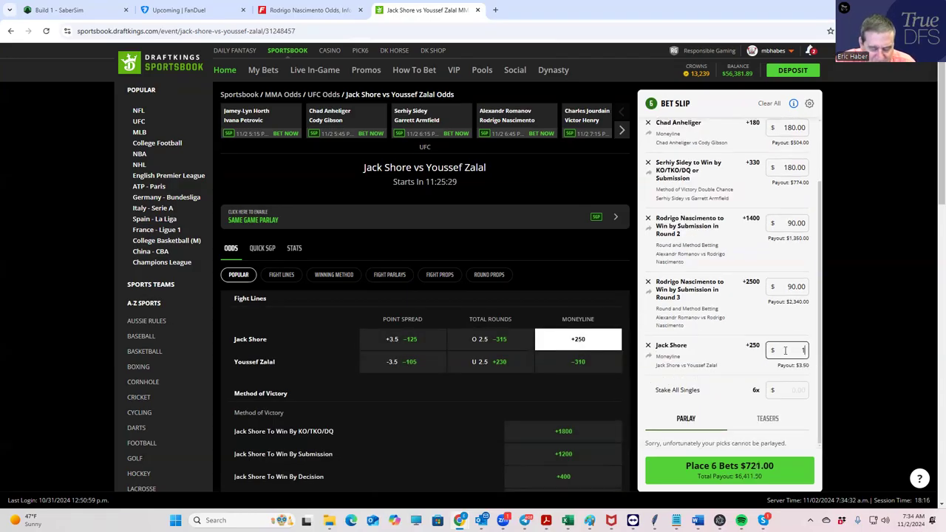
text(80)
click(744, 382)
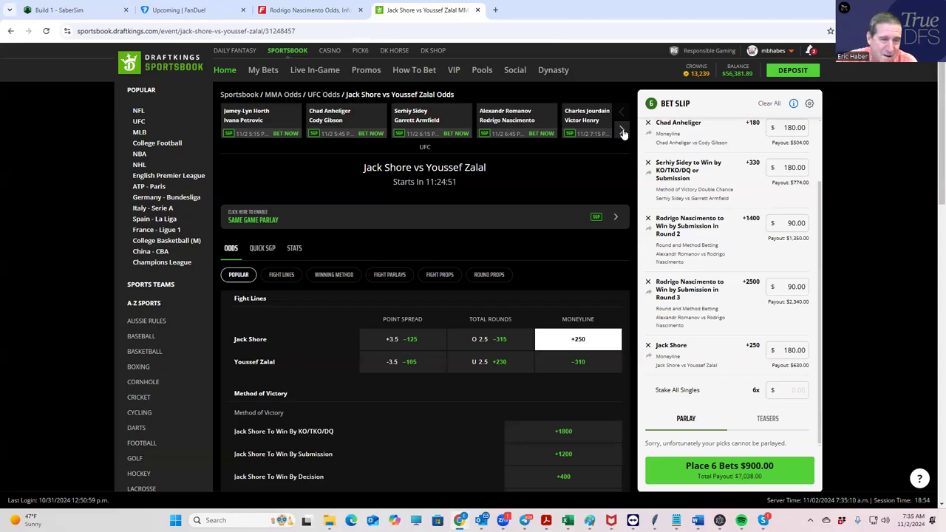
Step: Open the Charles Jourdain vs Victor Henry fight and bring up its winning-method odds, including the double-chance bets
click(581, 125)
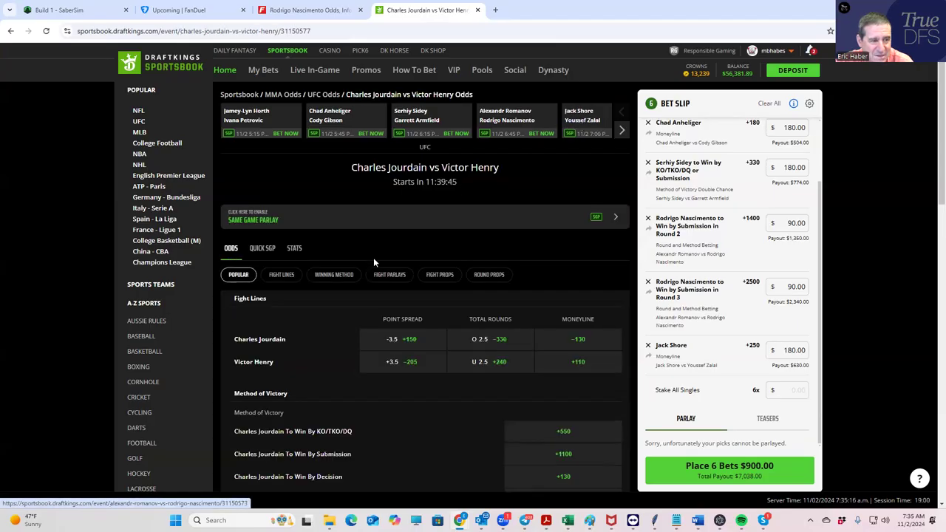
scroll(431, 394, down, 3)
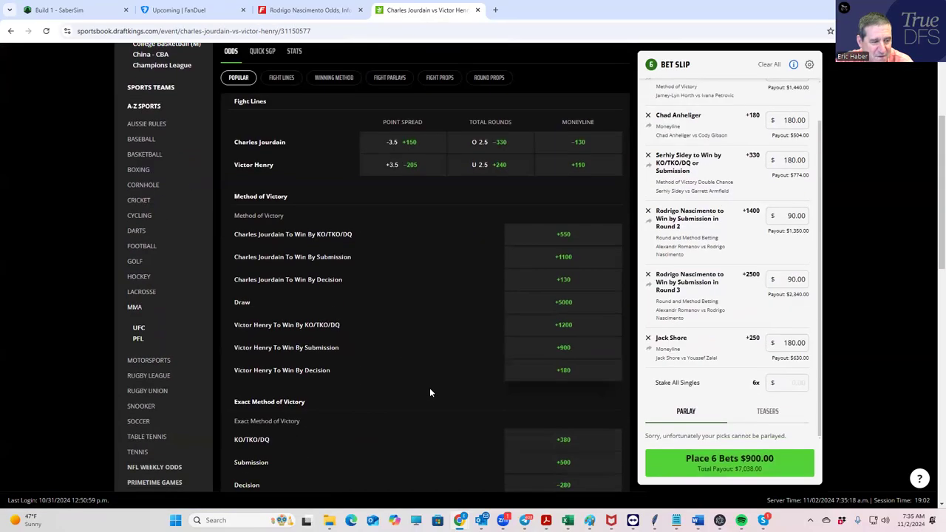
scroll(427, 366, down, 2)
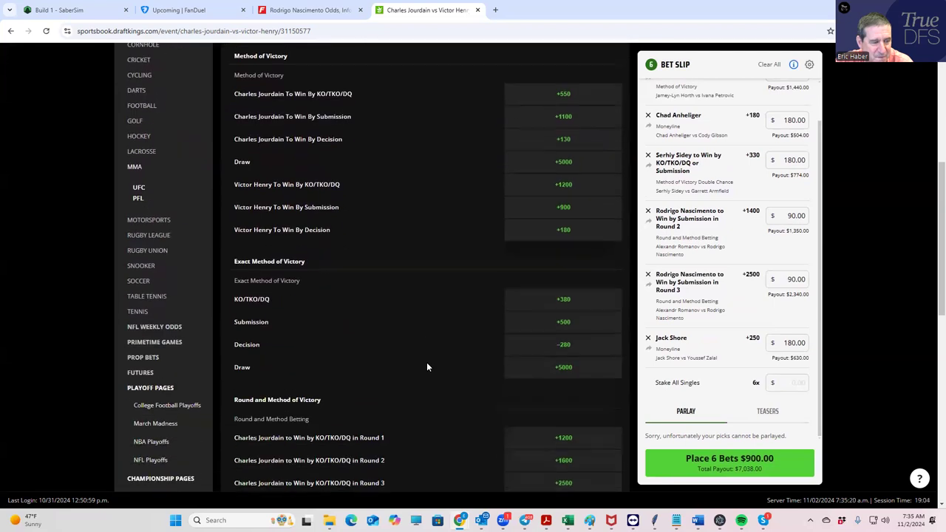
scroll(426, 365, up, 5)
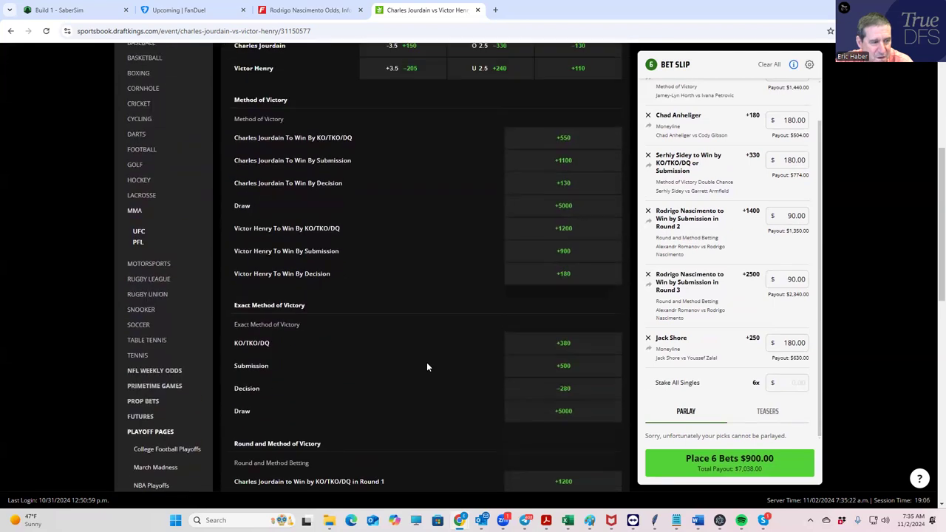
click(344, 275)
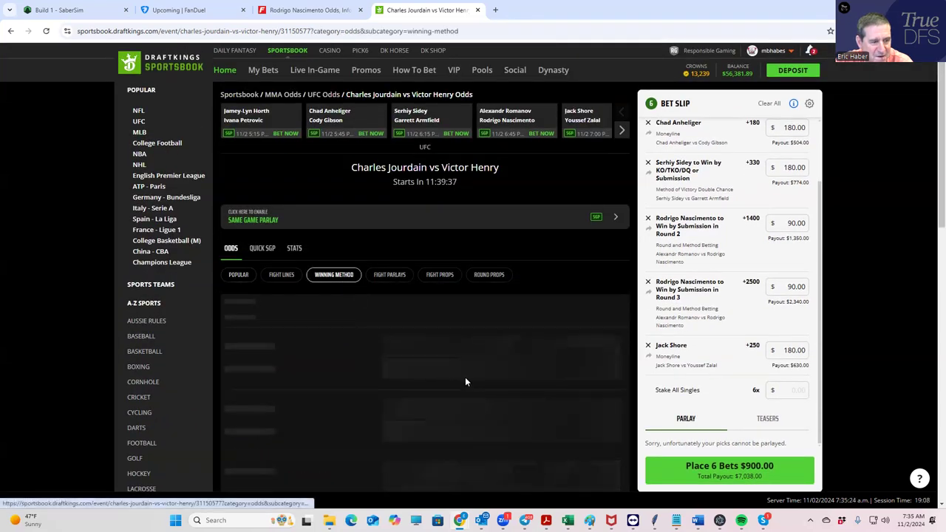
scroll(465, 378, down, 3)
scroll(526, 388, down, 1)
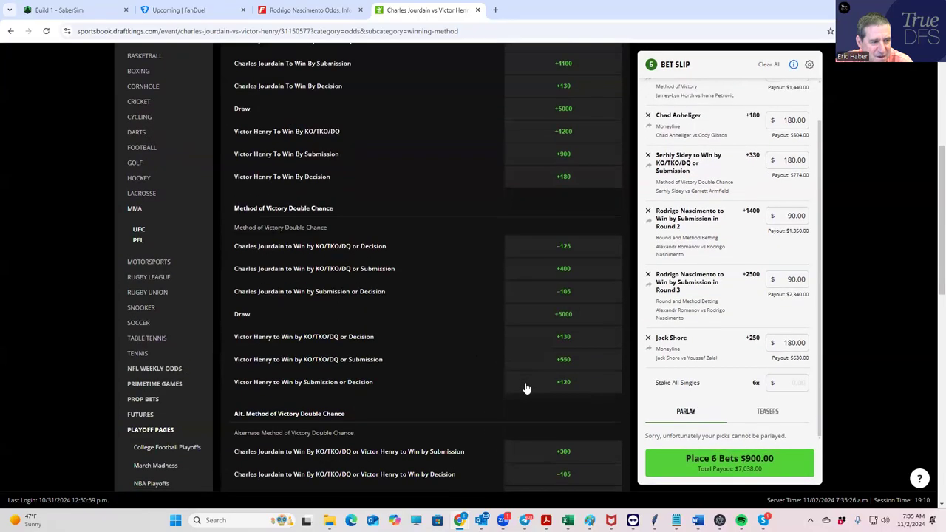
Step: Add the double-chance bet Victor Henry to Win by KO/TKO/DQ or Submission to the bet slip with a $180 wager
click(559, 362)
click(802, 327)
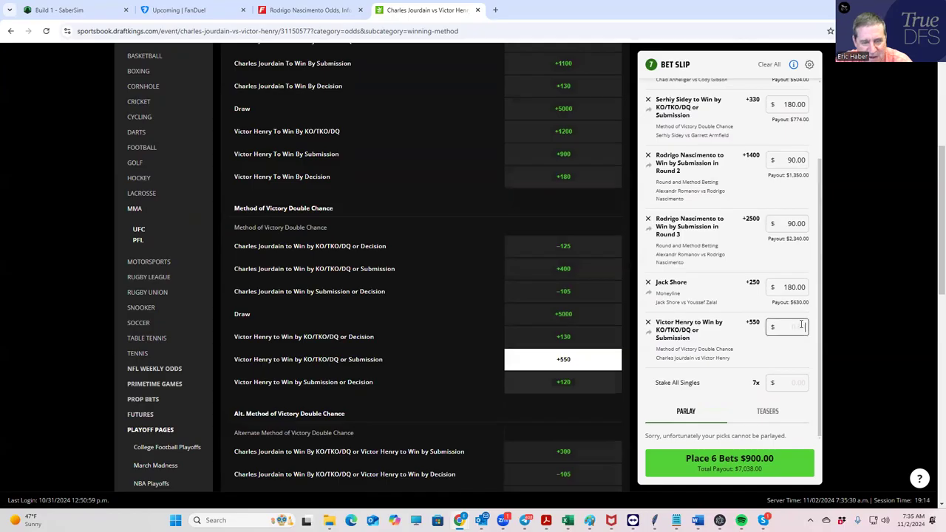
text(18)
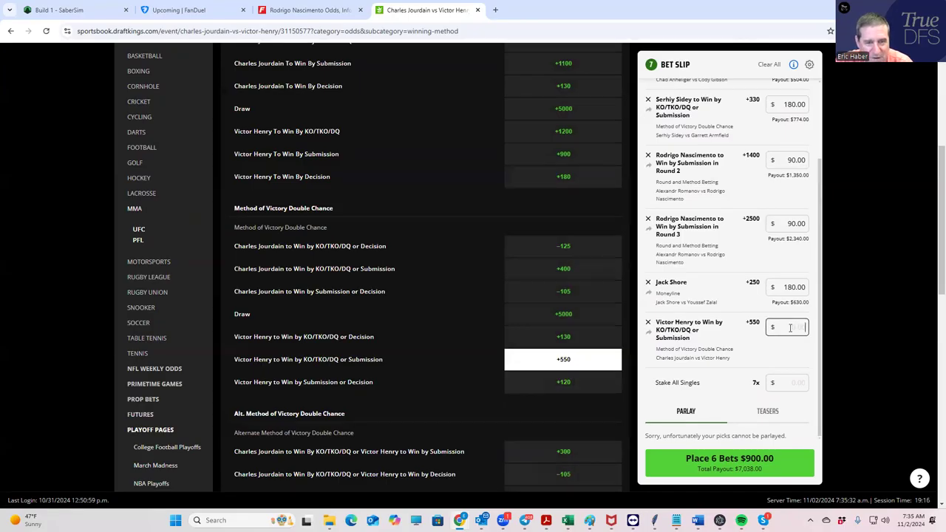
text(0)
click(755, 344)
Step: Open the Ariane Lipski vs Jasmine Jasudavicius fight odds
scroll(712, 331, up, 2)
scroll(547, 237, up, 5)
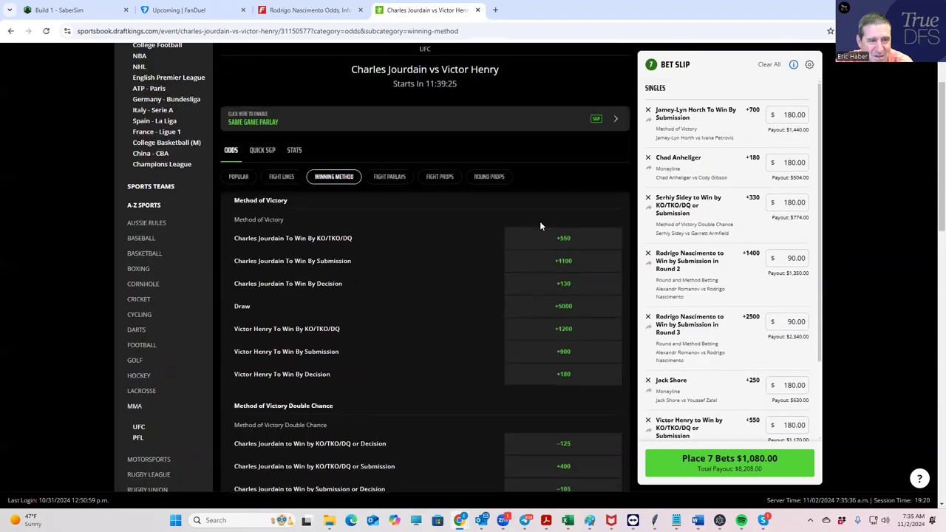
click(621, 130)
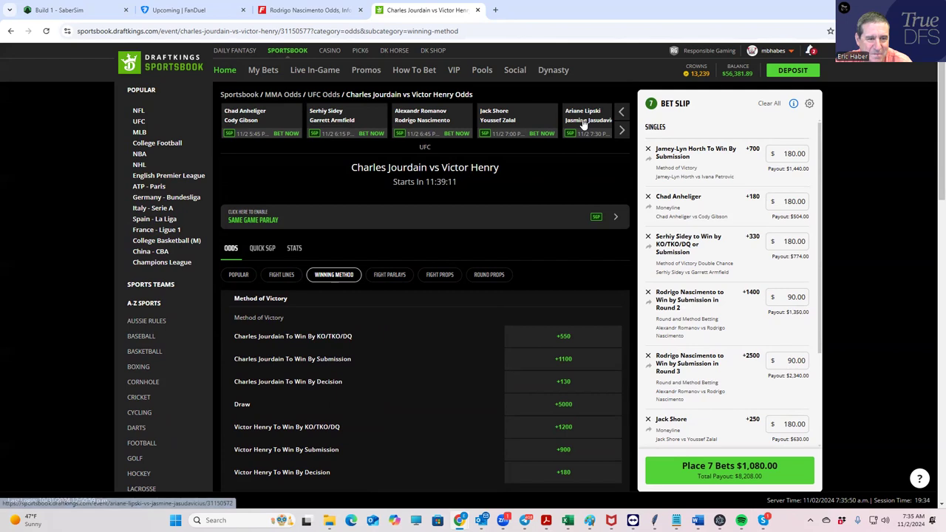
click(585, 121)
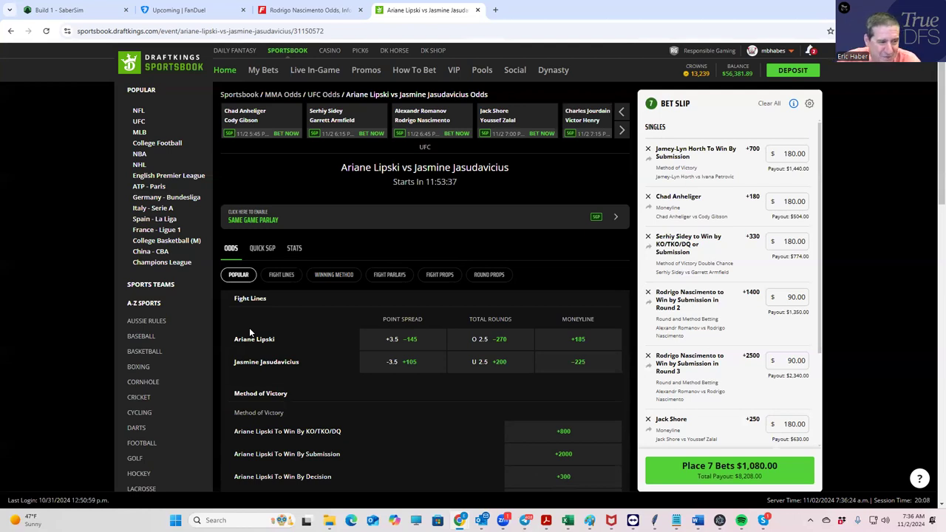
Step: Add Ariane Lipski's moneyline to the bet slip and remove it again
click(577, 338)
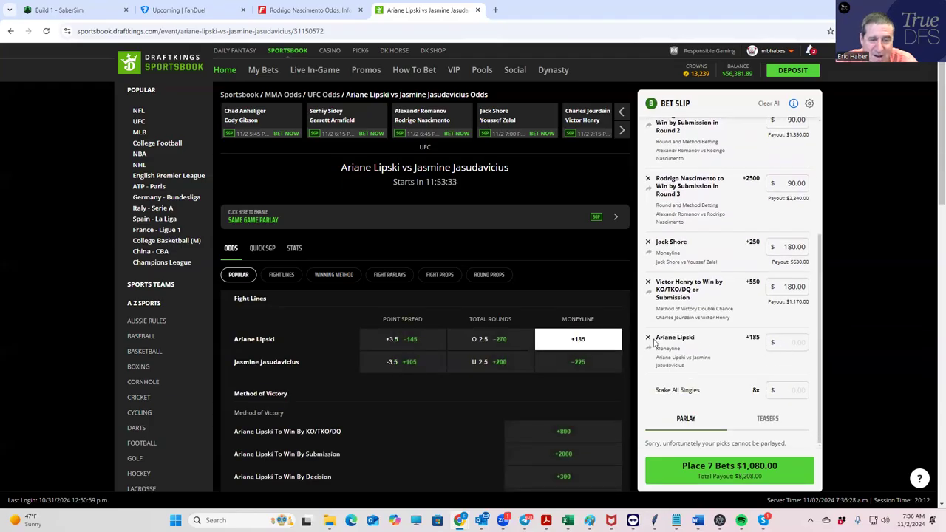
click(648, 340)
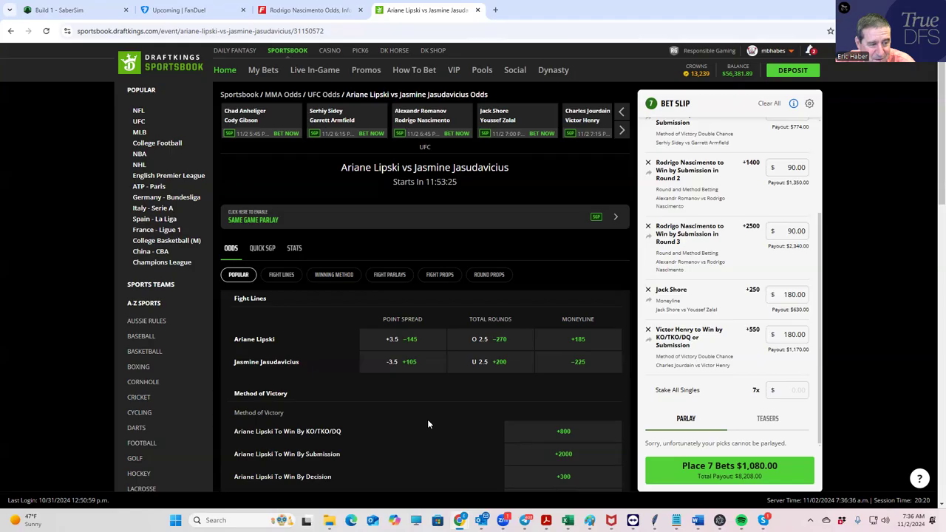
Step: Switch to the FightOdds site and open Ariane Lipski's fighter page from the MMA betting odds list
scroll(427, 419, down, 1)
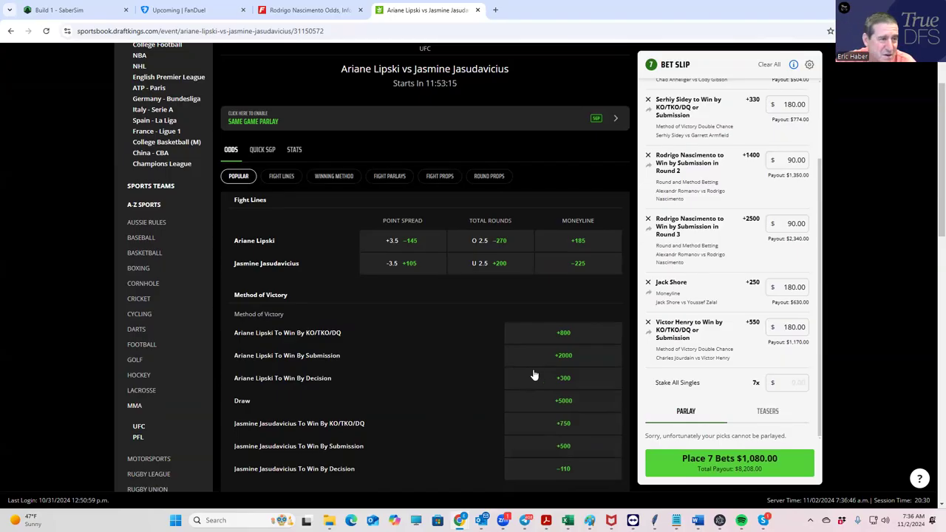
click(290, 14)
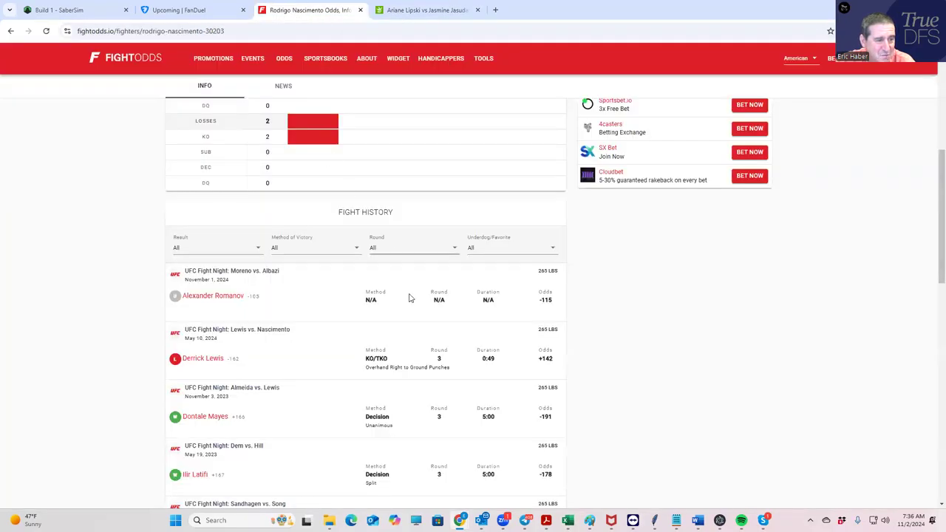
scroll(323, 190, up, 5)
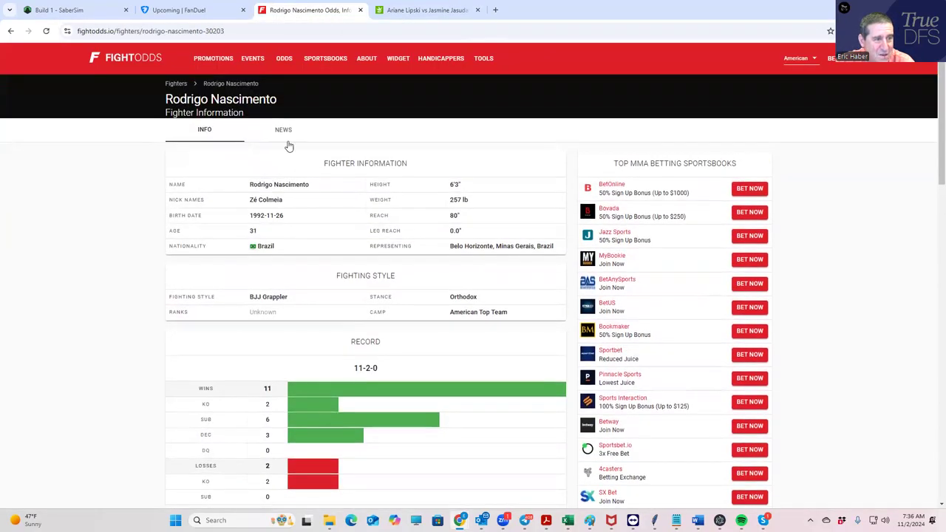
click(10, 34)
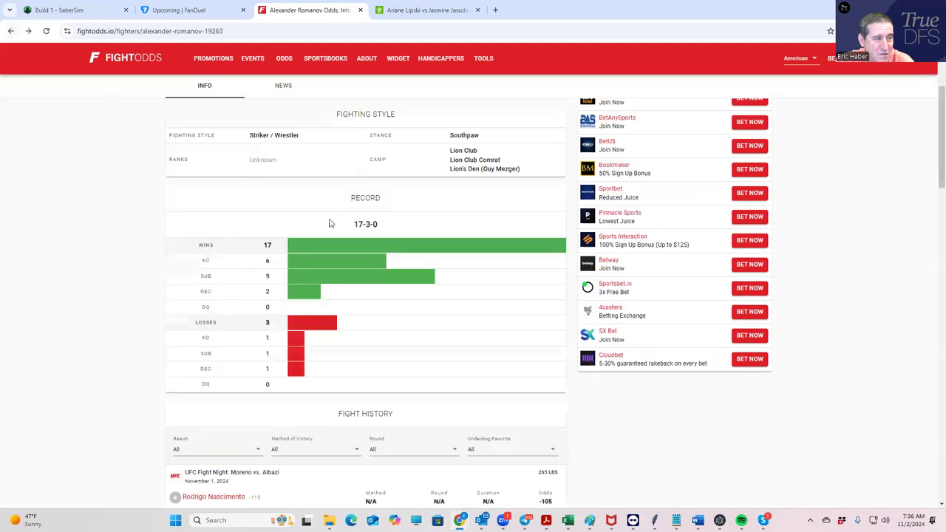
scroll(385, 255, up, 3)
click(11, 31)
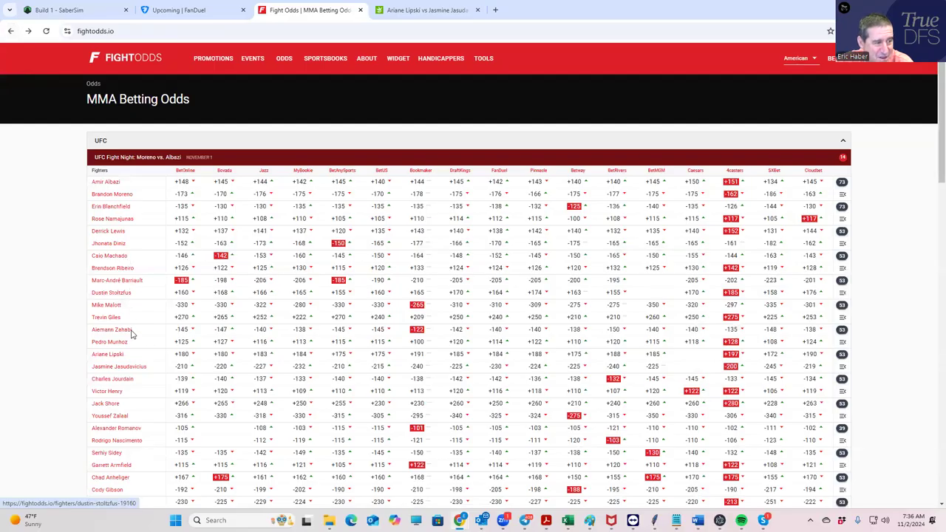
click(115, 356)
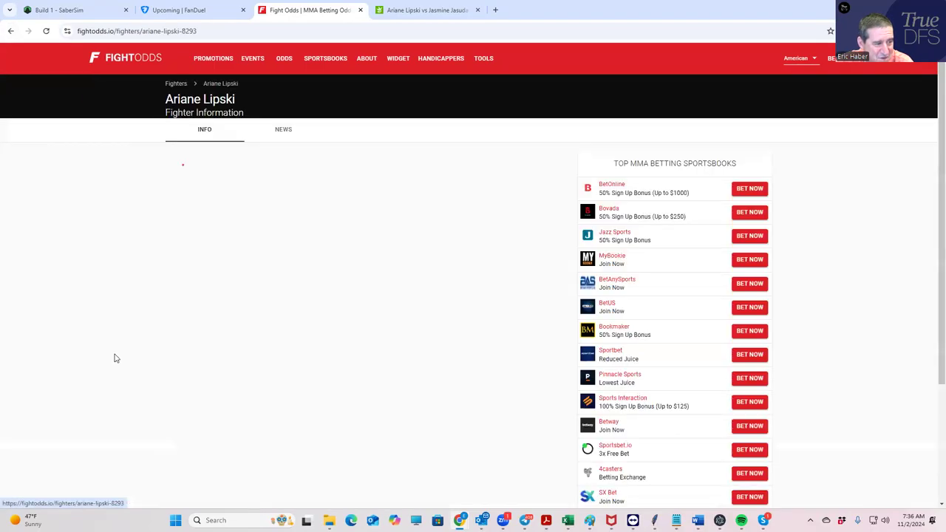
Step: Examine Ariane Lipski's fight history for the opponents, results, methods and rounds of her past bouts
scroll(342, 359, down, 3)
scroll(366, 383, down, 4)
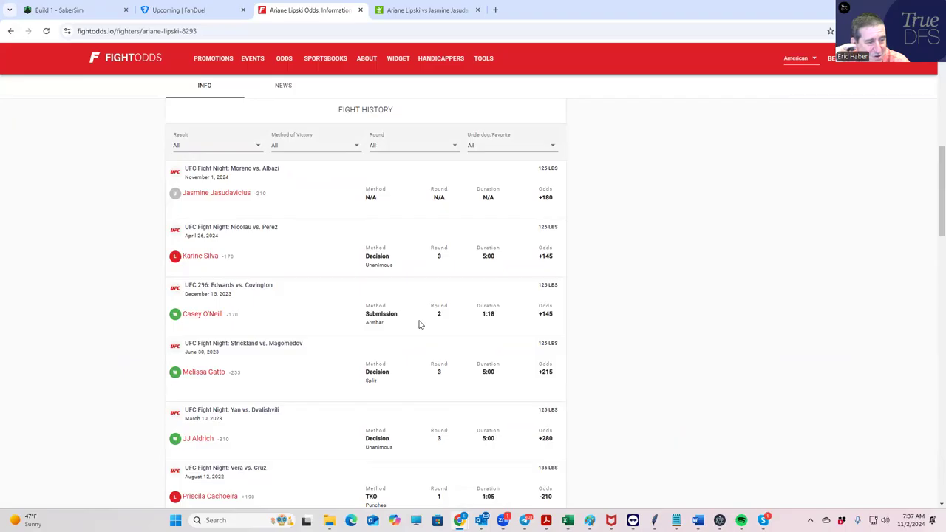
scroll(436, 368, down, 5)
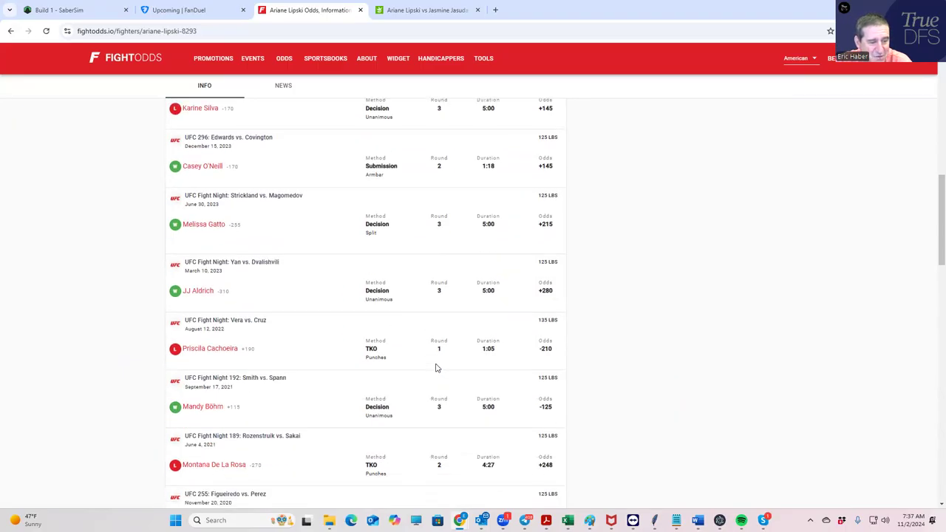
scroll(429, 370, down, 1)
scroll(425, 368, down, 4)
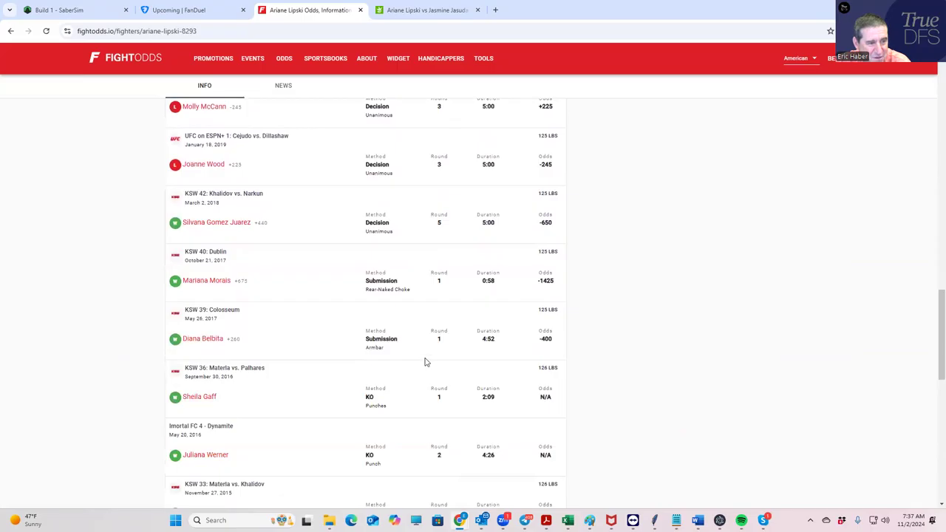
scroll(409, 341, up, 1)
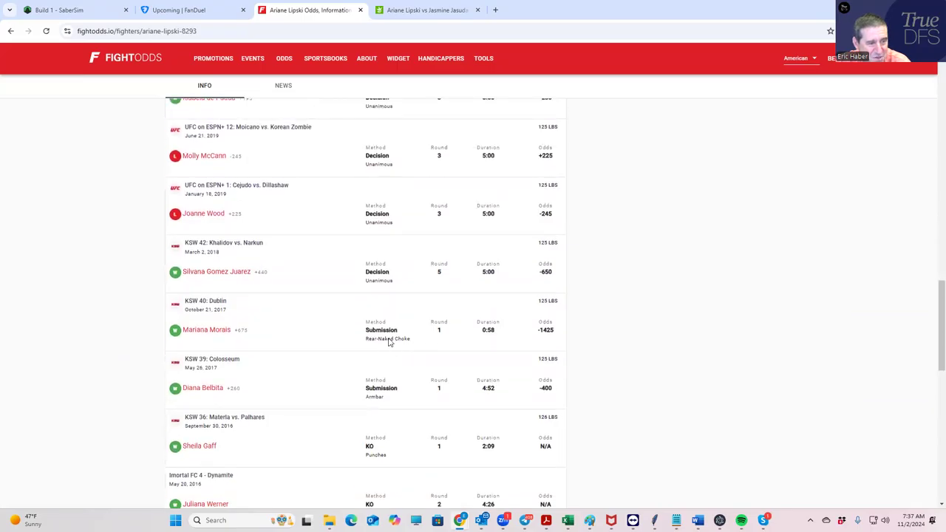
scroll(390, 343, up, 3)
scroll(389, 342, up, 4)
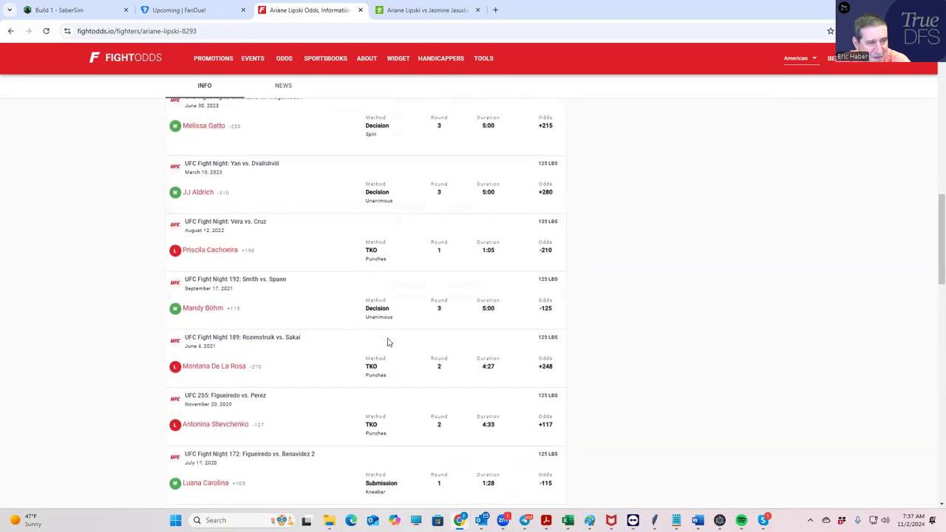
scroll(392, 269, up, 1)
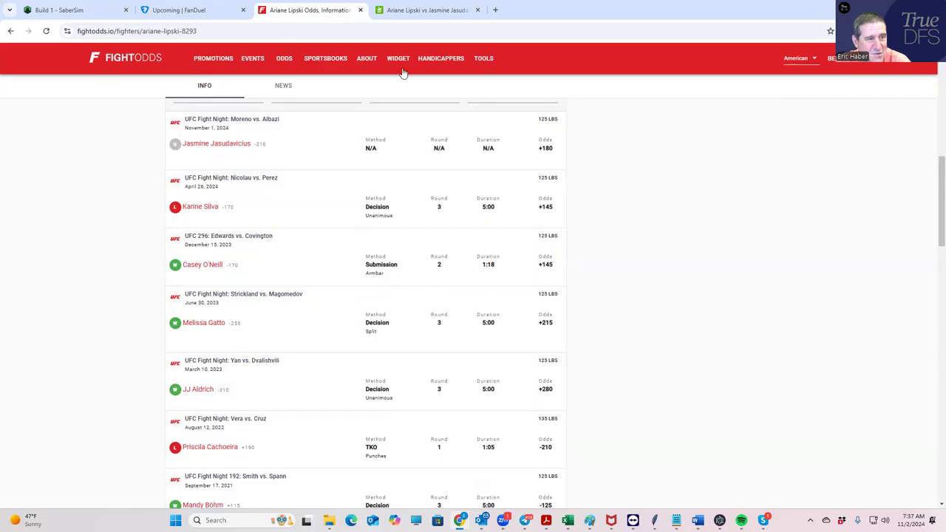
Step: Back in DraftKings Sportsbook, add Ariane Lipski To Win By Submission to the bet slip with a $90 wager
click(407, 9)
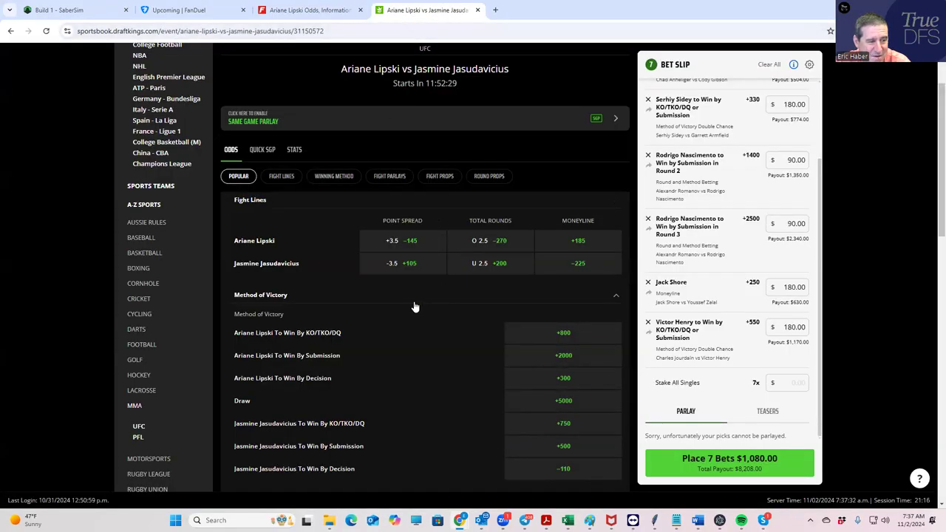
click(564, 355)
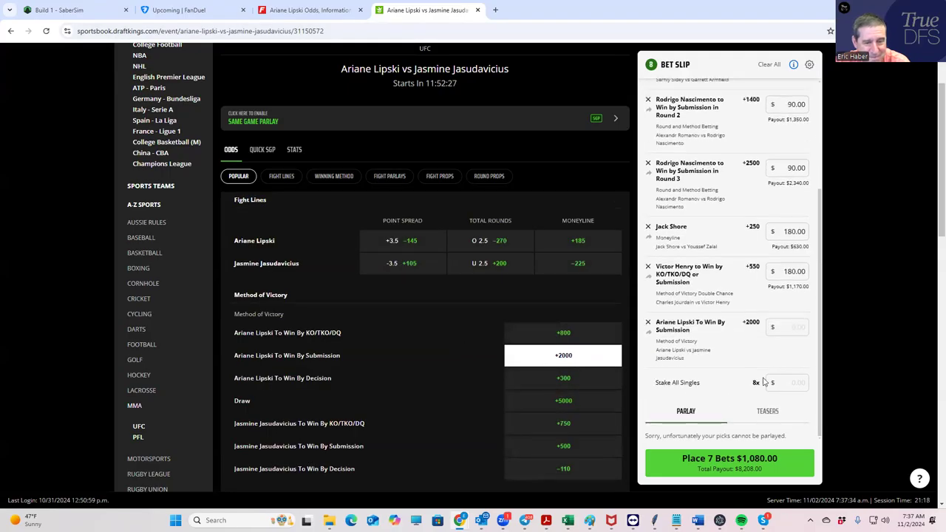
click(782, 327)
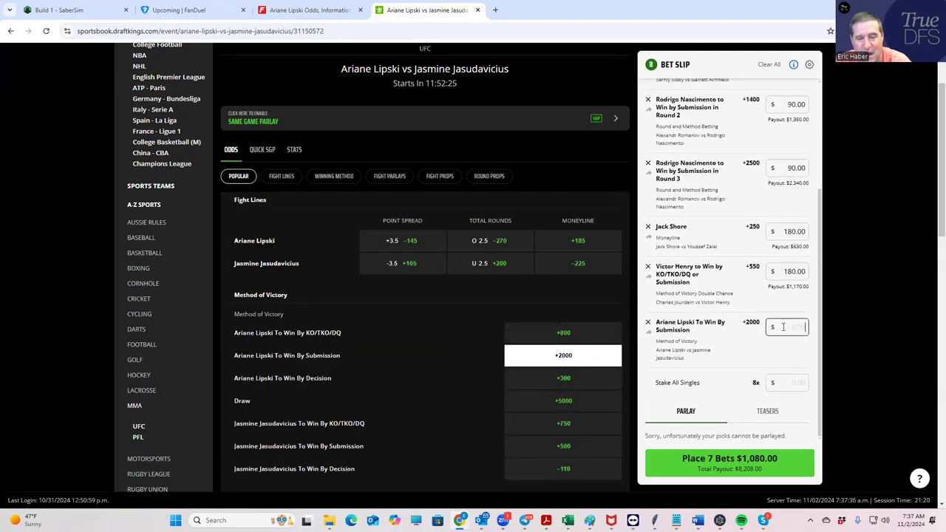
text(90)
click(750, 360)
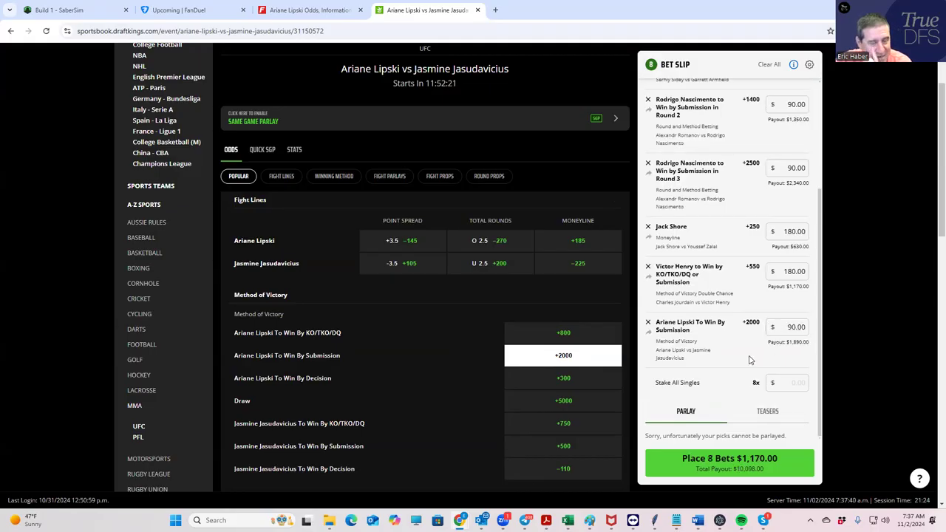
Step: Add Ariane Lipski's moneyline to the bet slip with a $90 wager
click(579, 242)
click(795, 333)
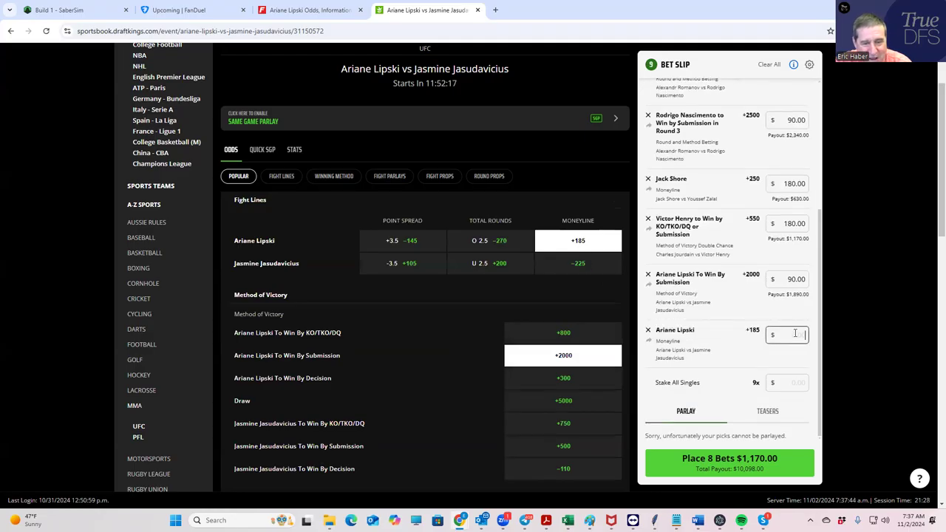
text(90)
click(702, 347)
click(548, 299)
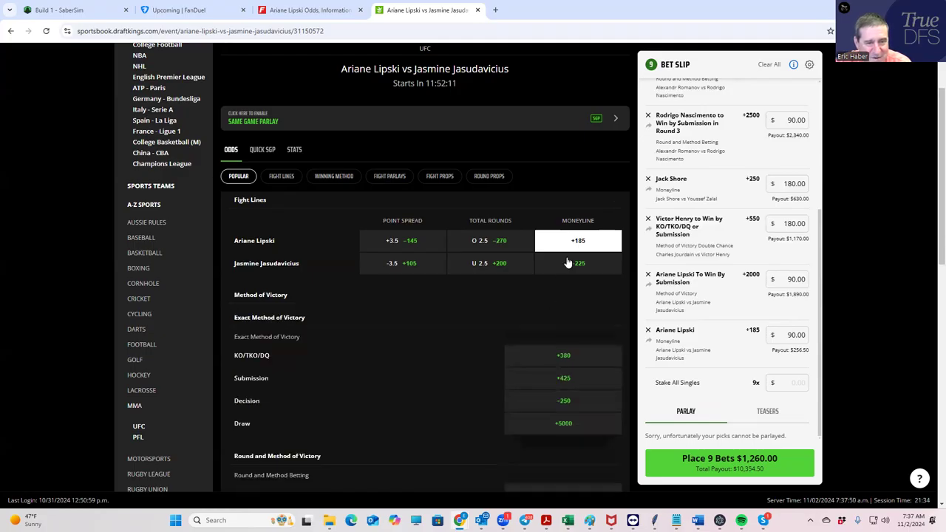
Step: Open the Aiemann Zahabi vs Pedro Munhoz fight and bring up its fight props
scroll(417, 198, up, 2)
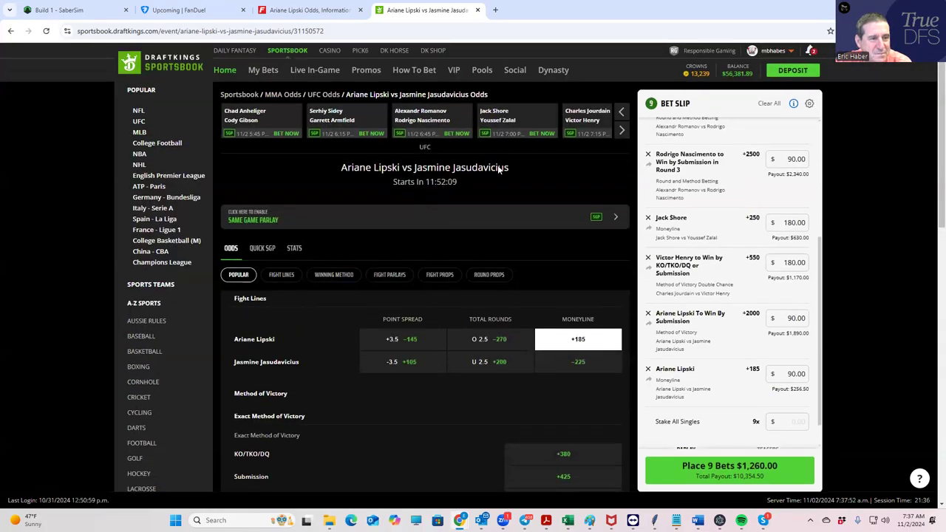
click(622, 131)
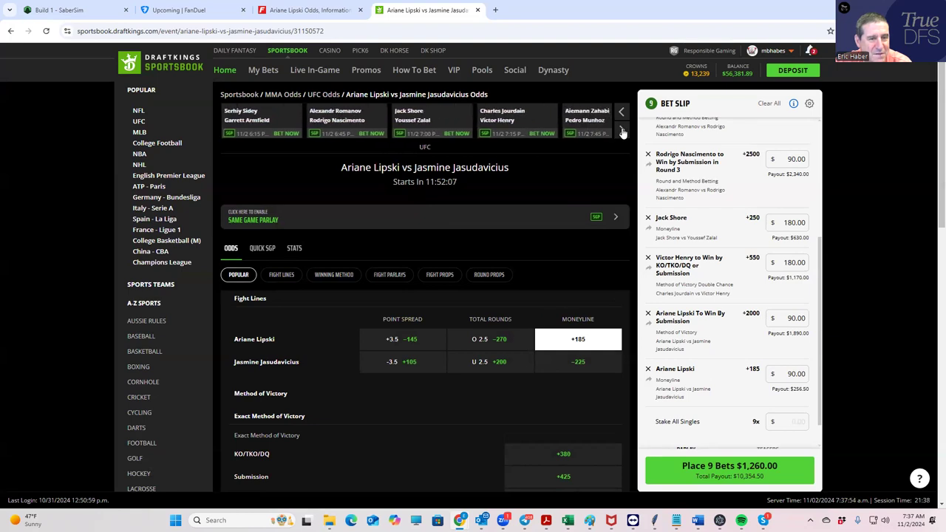
click(622, 130)
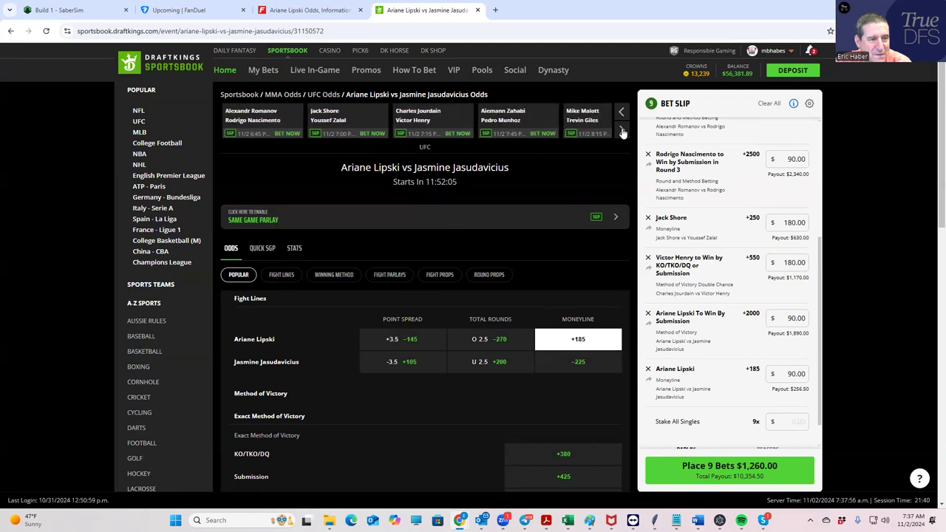
click(509, 122)
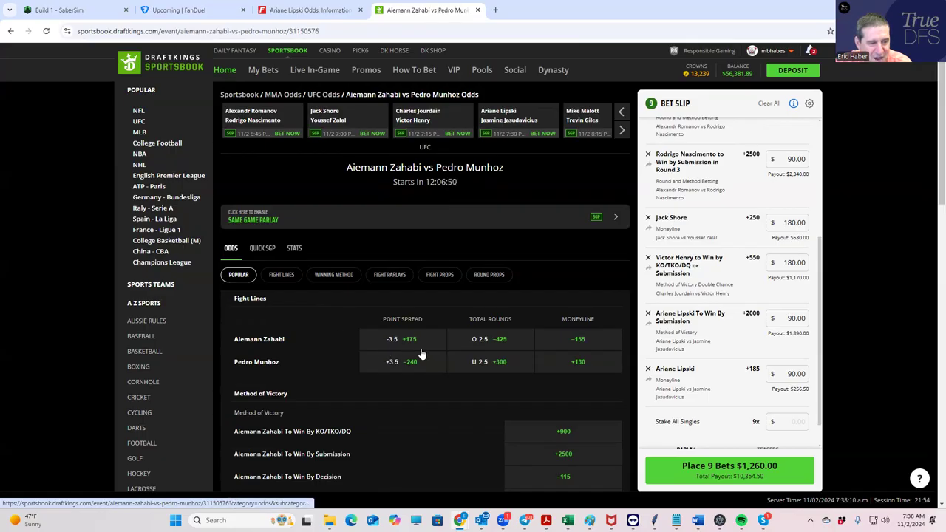
click(282, 277)
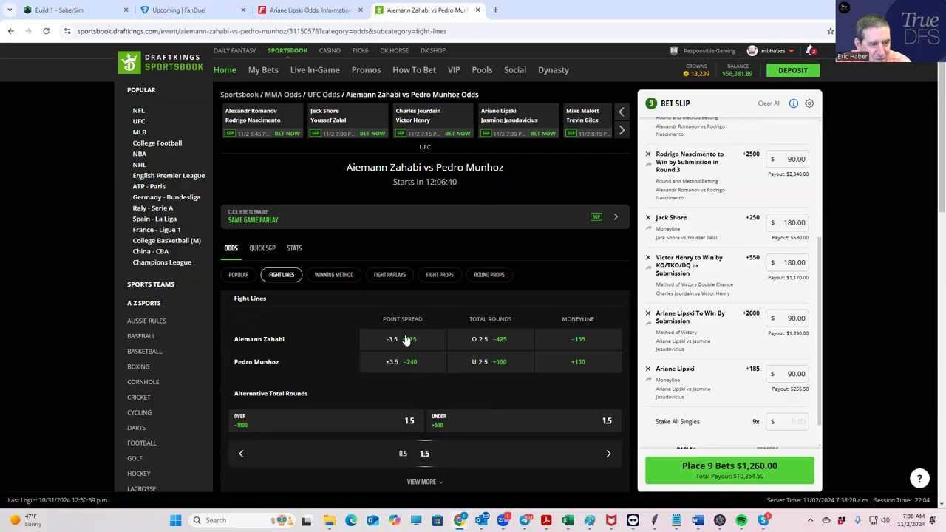
click(485, 276)
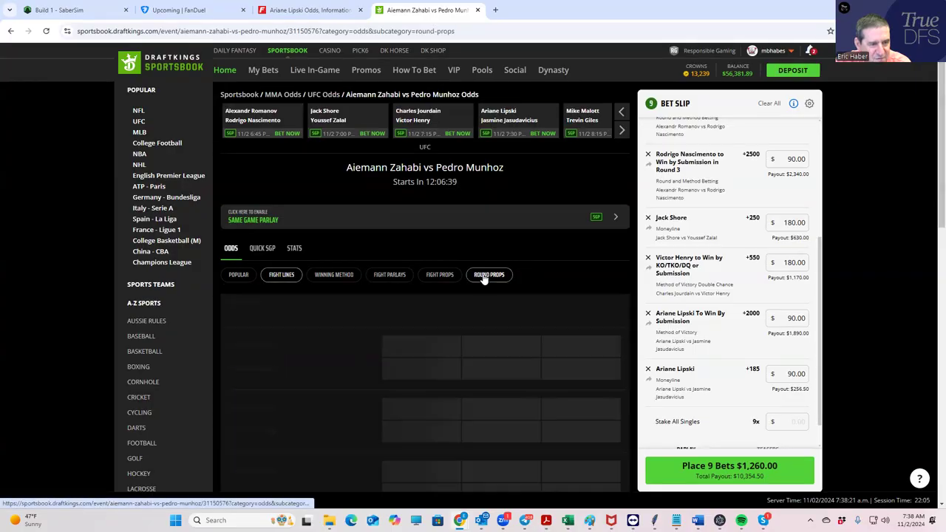
click(426, 275)
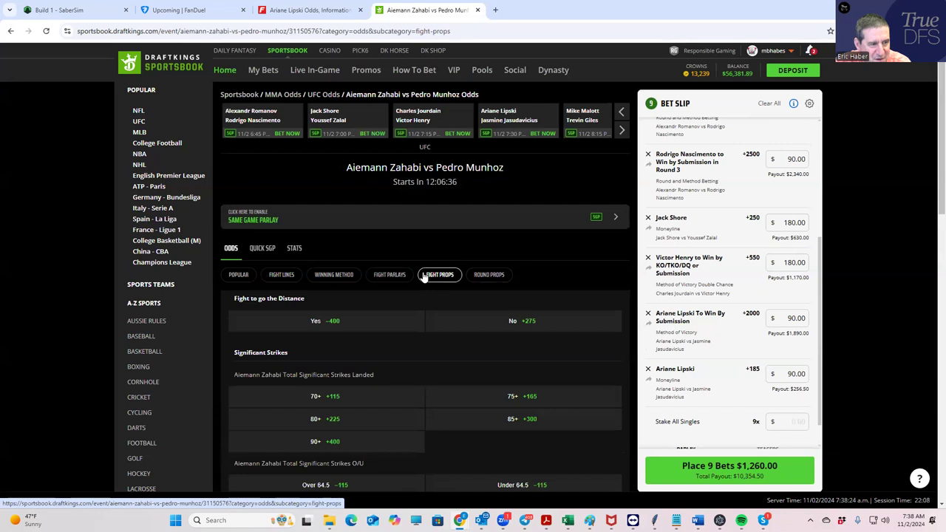
Step: Add the No option on Fight to Go the Distance to the bet slip with a $180 wager
click(529, 322)
click(783, 349)
text(180)
click(722, 359)
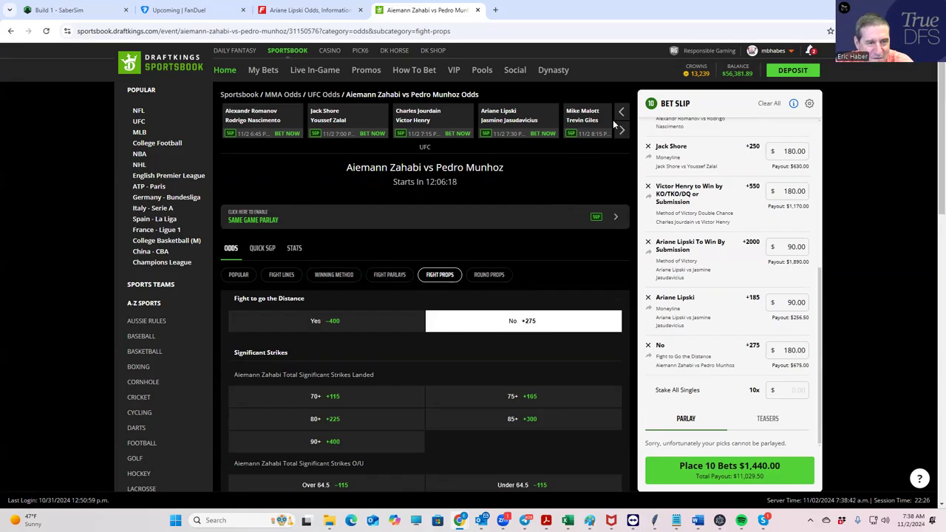
Step: Open the Mike Malott vs Trevin Giles fight and look over its fight lines and method-of-victory odds
click(589, 115)
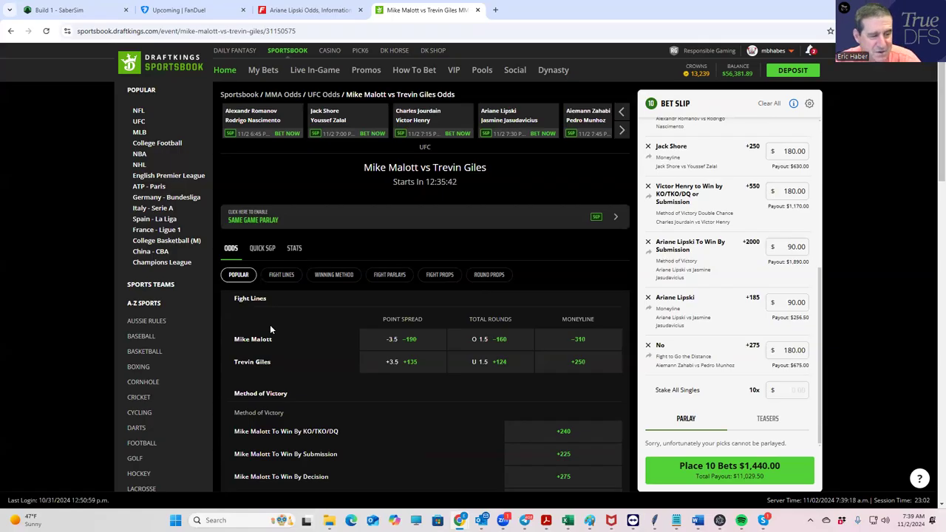
scroll(376, 388, down, 2)
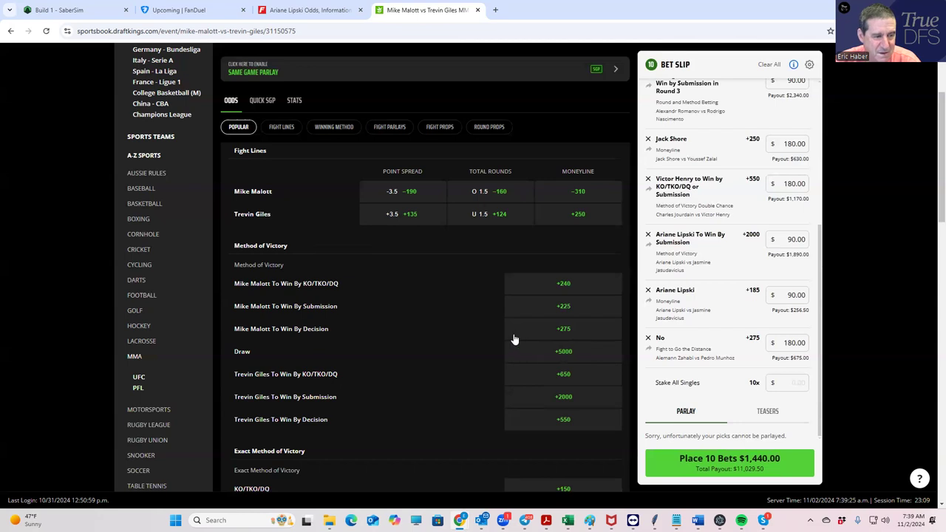
scroll(472, 303, up, 2)
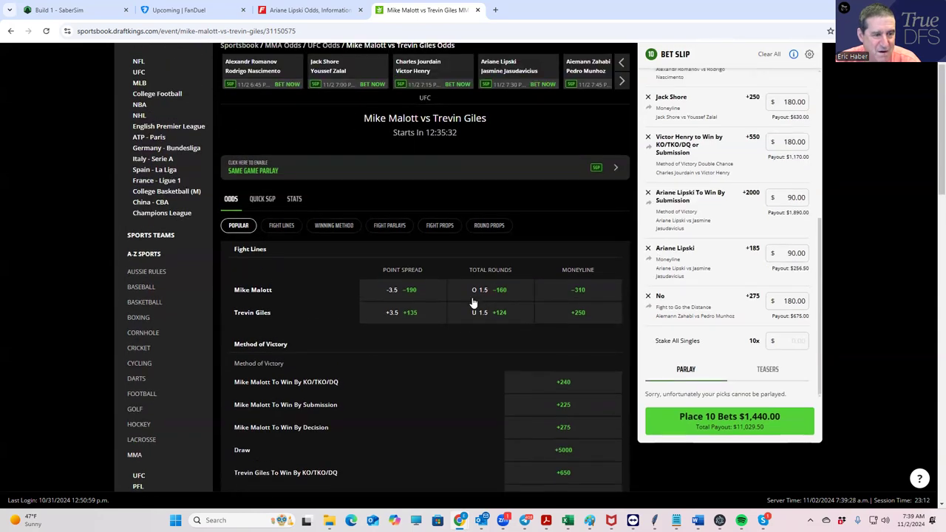
Step: Check the round props for Mike Malott vs Trevin Giles and return to the fight's popular odds
click(489, 226)
scroll(471, 377, down, 1)
scroll(476, 369, down, 3)
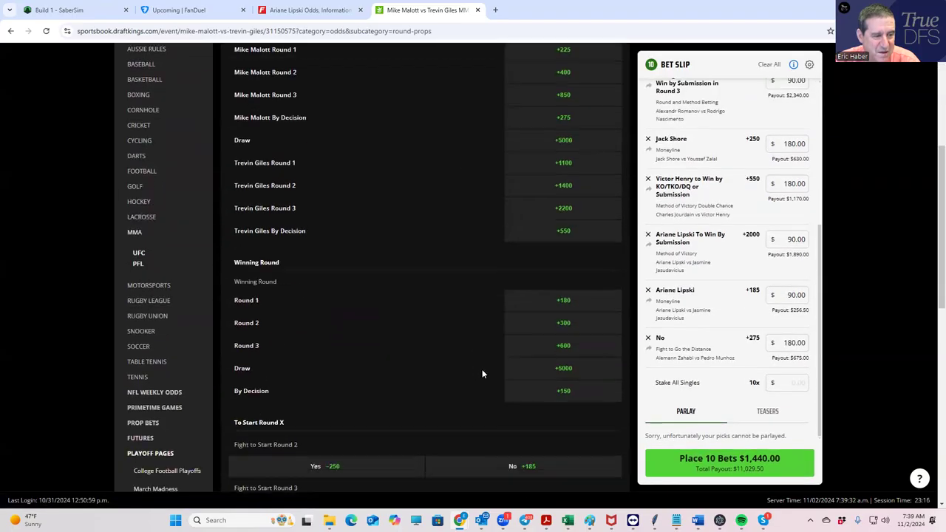
scroll(482, 369, up, 2)
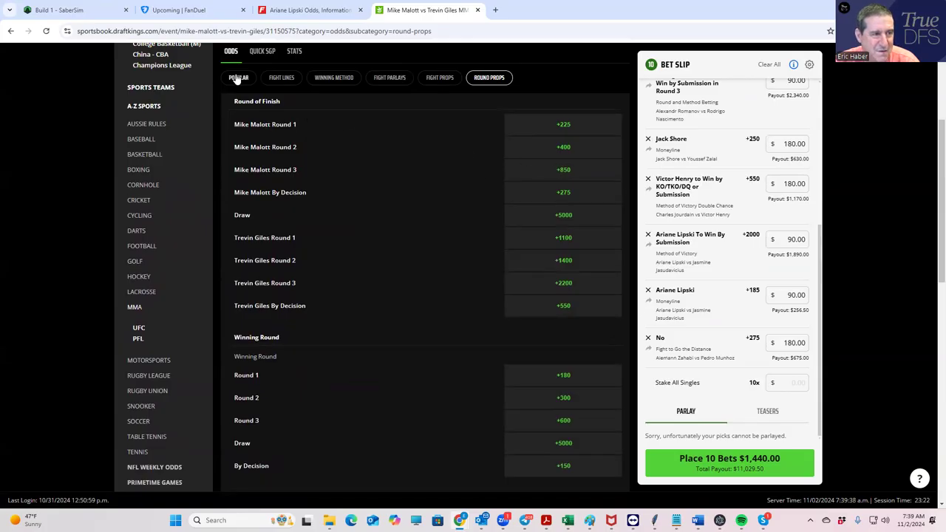
scroll(299, 115, up, 1)
click(231, 129)
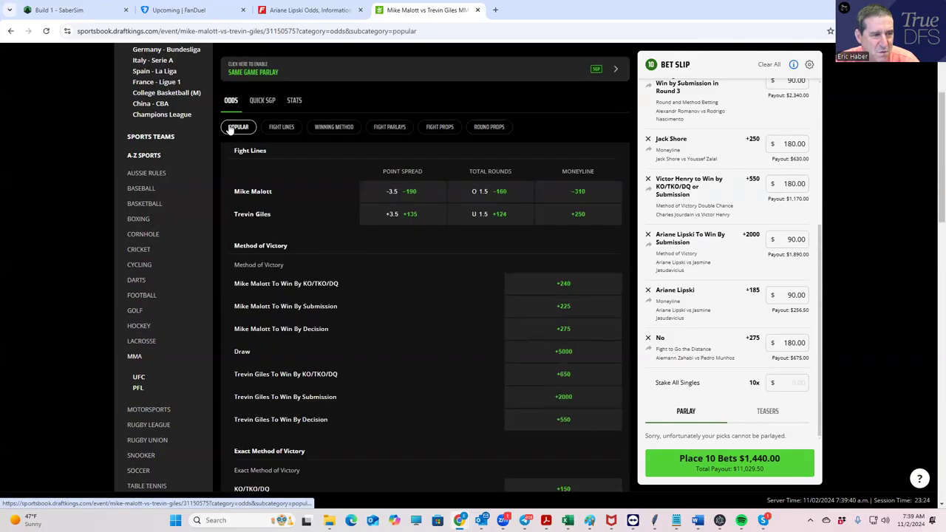
Step: Add Mike Malott To Win By Decision to the bet slip with a $180 wager
click(554, 328)
click(798, 335)
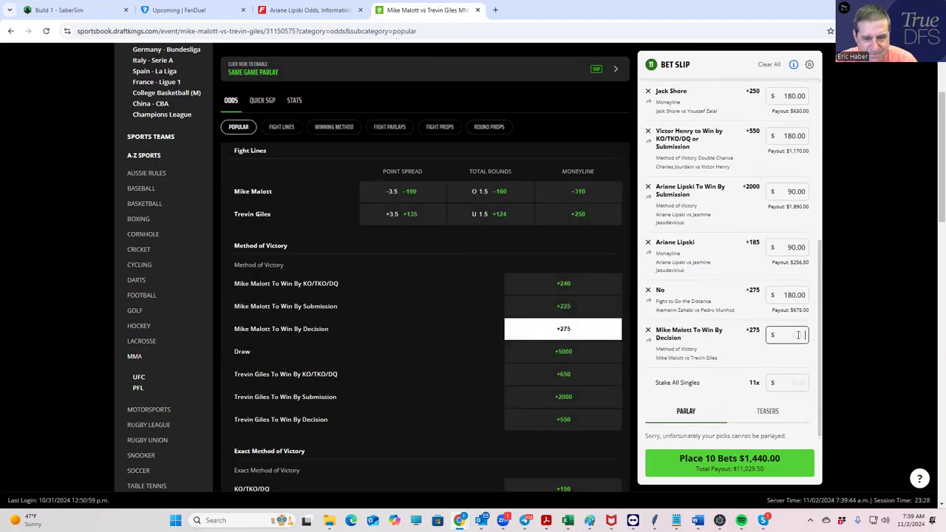
text(180)
click(734, 298)
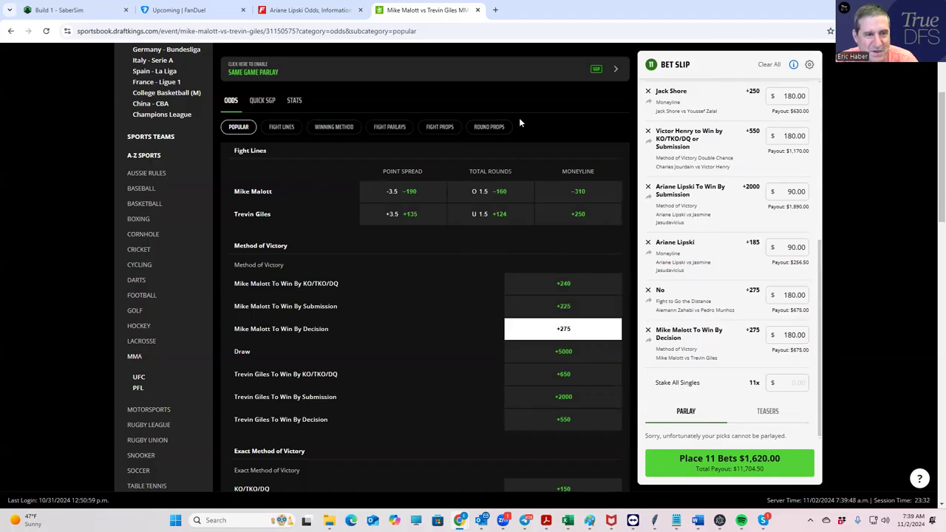
Step: Advance the list of UFC fights to the upcoming bouts and accept the odds changes in the bet slip
scroll(519, 118, up, 3)
click(623, 131)
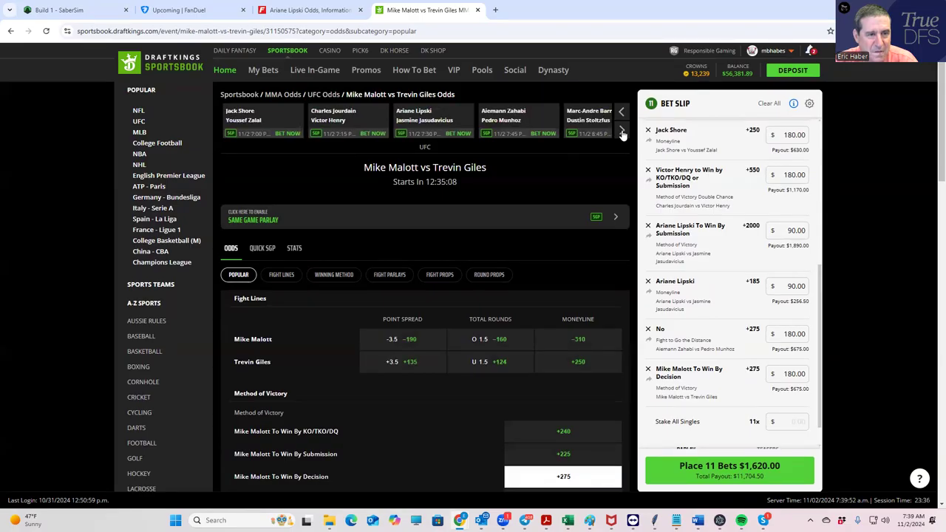
click(622, 132)
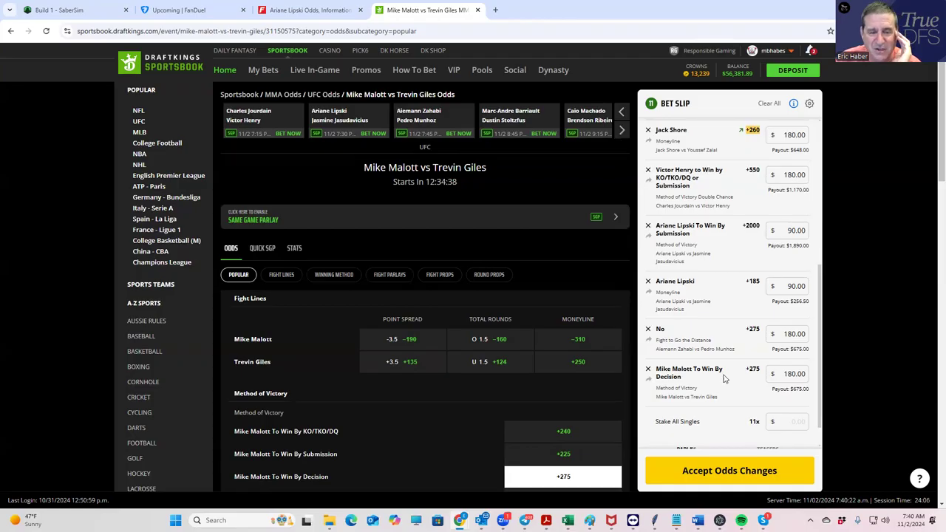
click(730, 480)
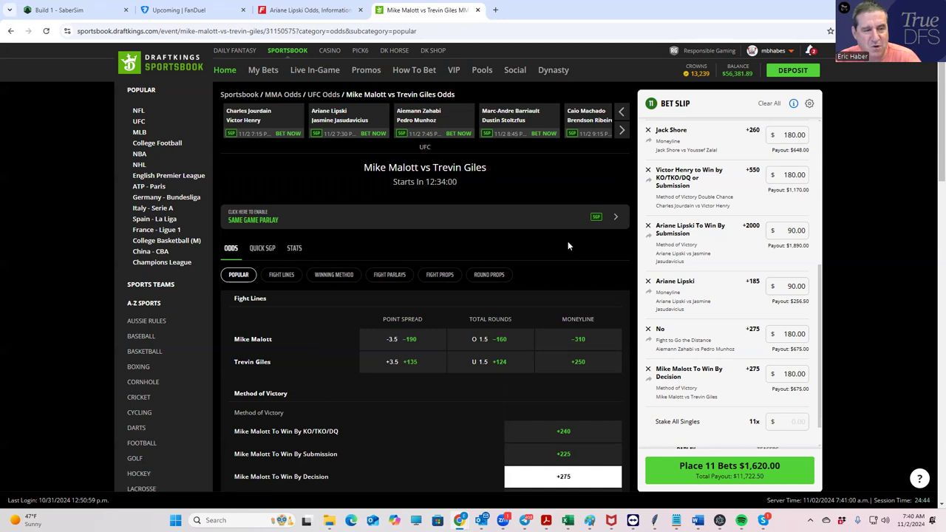
Step: Open the Marc-Andre Barriault vs Dustin Stoltzfus fight and look over its fight lines and method-of-victory odds
click(510, 112)
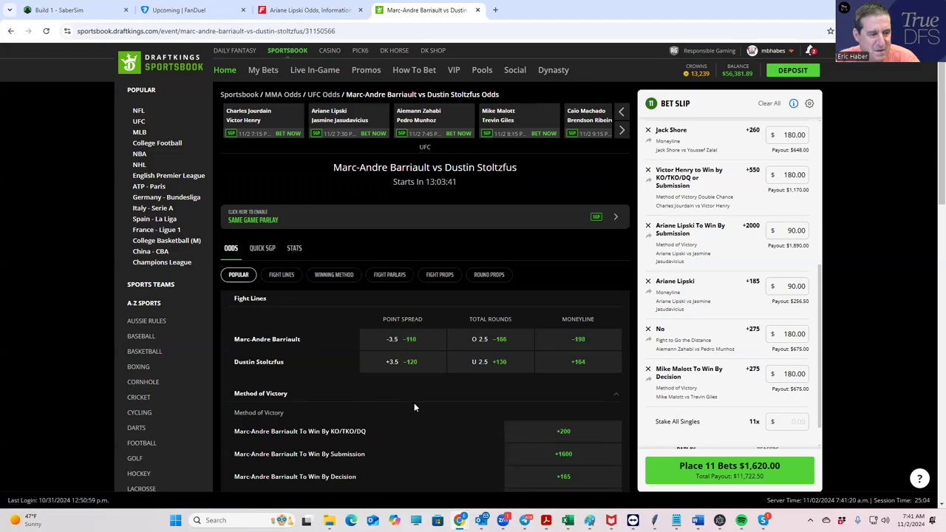
scroll(467, 436, down, 1)
scroll(428, 434, down, 1)
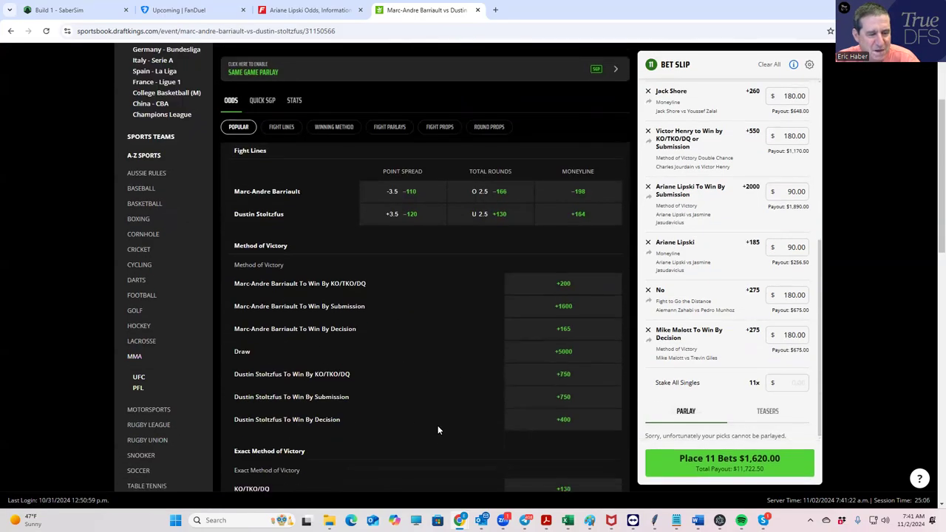
scroll(540, 420, down, 1)
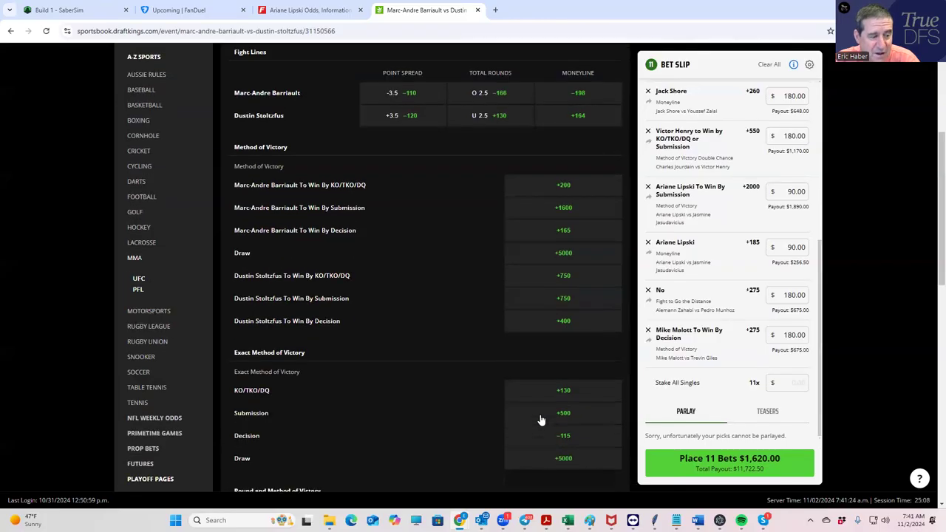
scroll(540, 420, down, 2)
scroll(513, 379, up, 4)
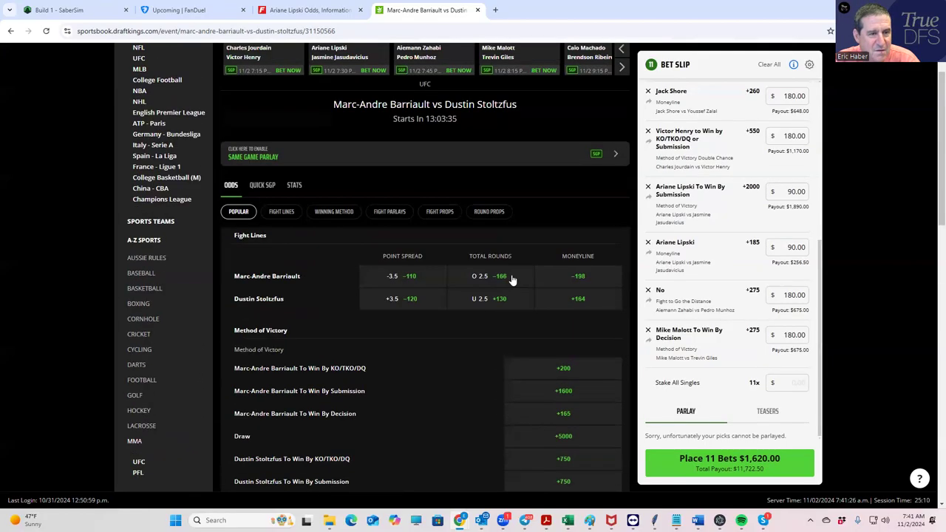
Step: Add Marc-Andre Barriault Round 1 from the round props to the bet slip with a $90 wager
click(487, 224)
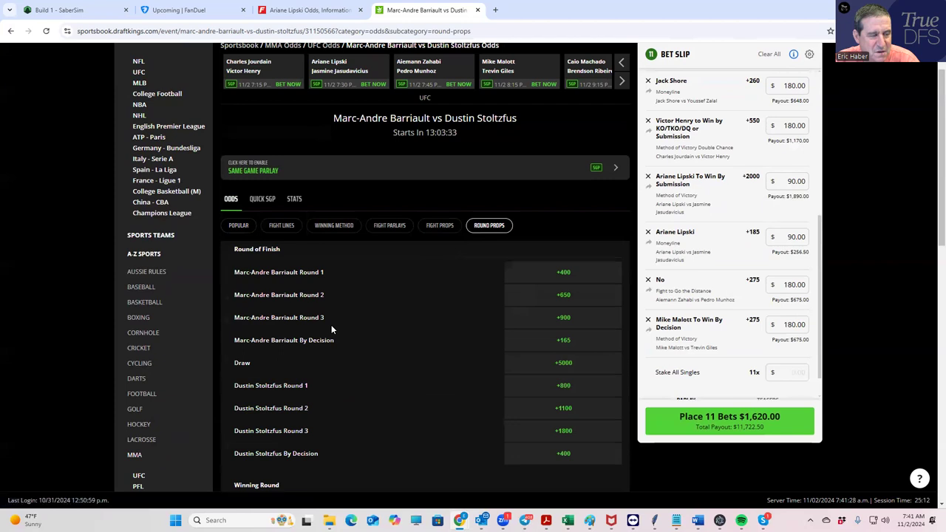
click(566, 273)
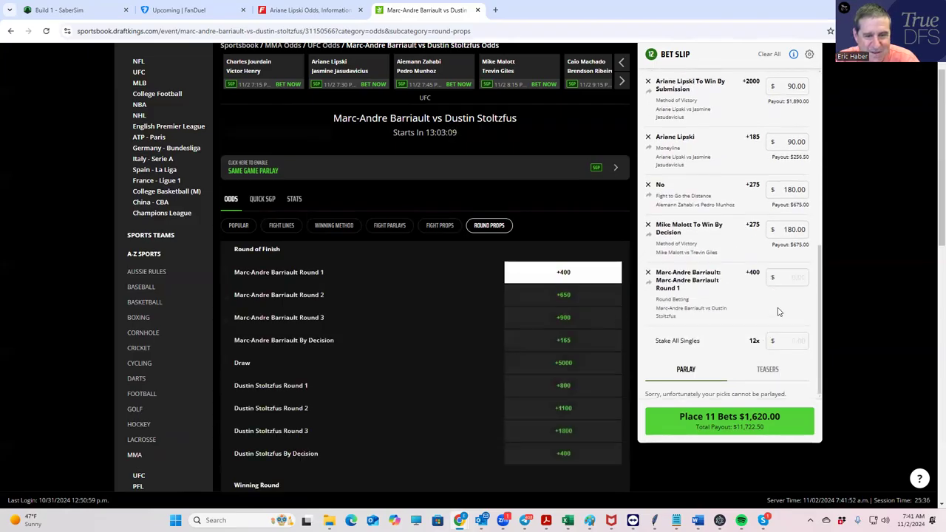
click(790, 280)
text(90)
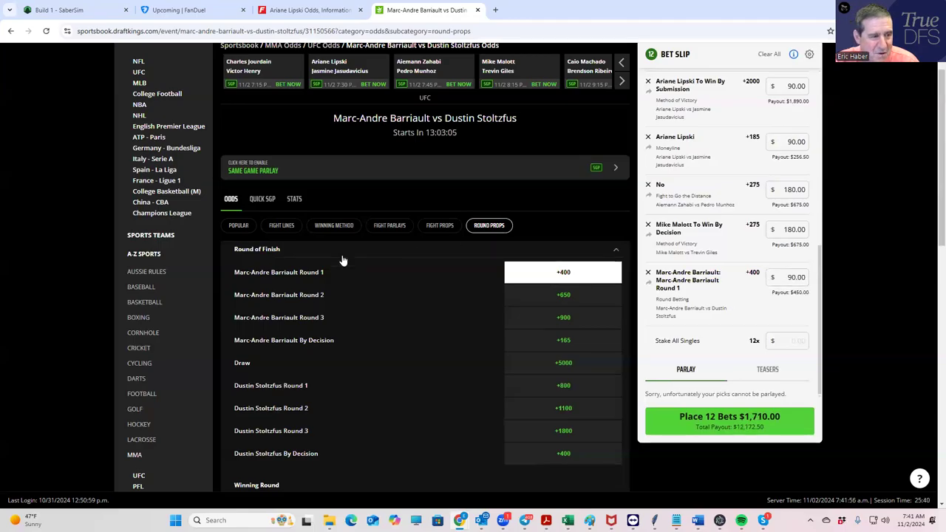
Step: Add Dustin Stoltzfus By Decision to the bet slip with a $90 wager
scroll(406, 329, down, 2)
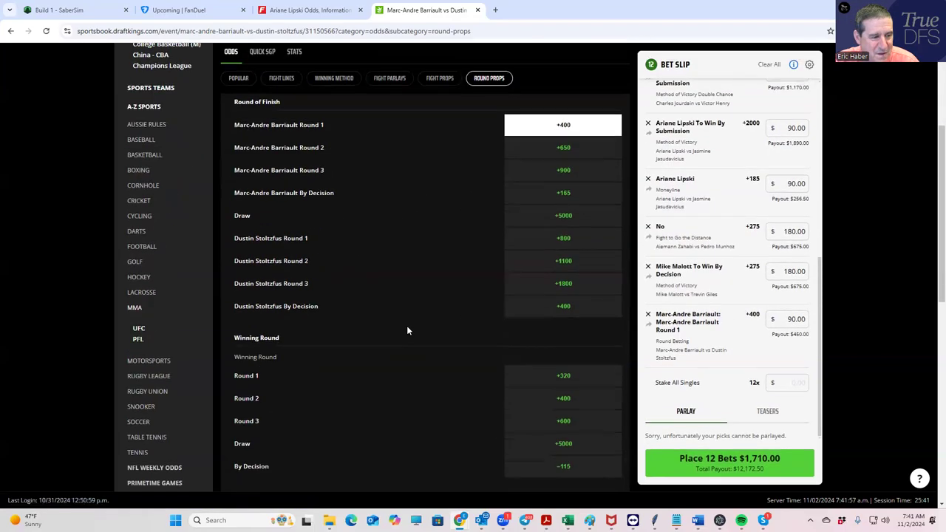
click(565, 301)
click(783, 327)
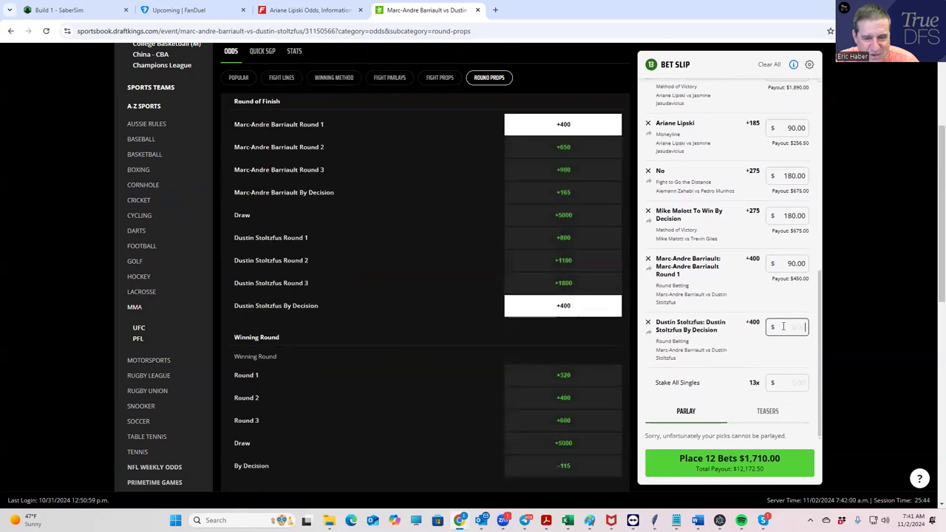
text(90)
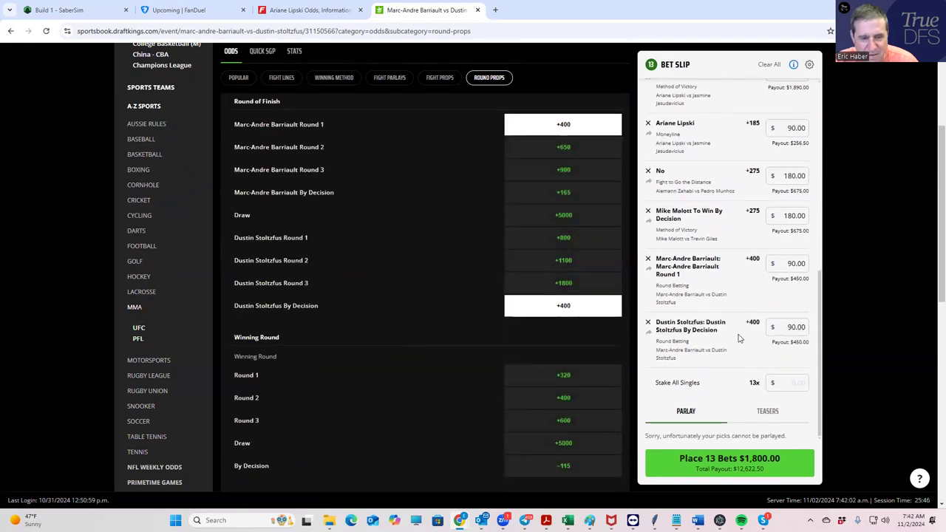
Step: Open the Caio Machado vs Brendson Ribeiro fight, and switch to FightOdds to open Caio Machado's fighter page
scroll(543, 247, up, 3)
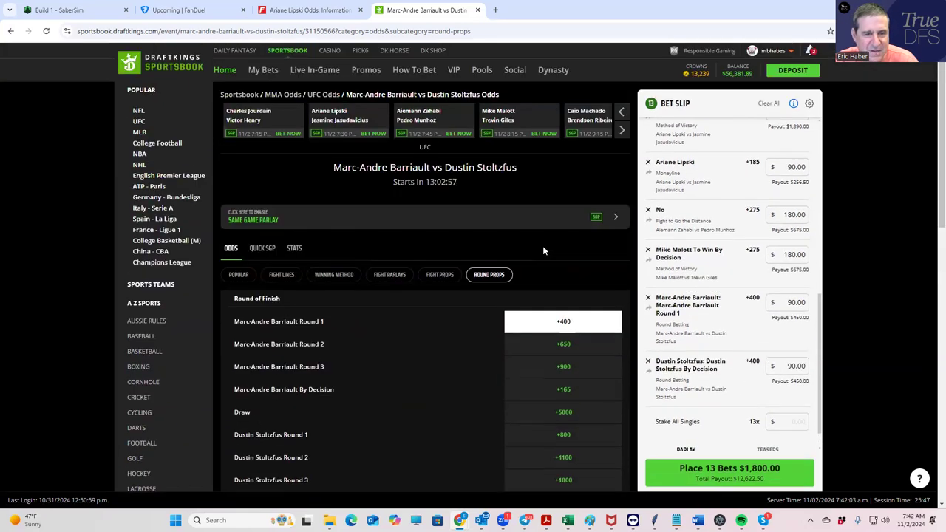
click(580, 119)
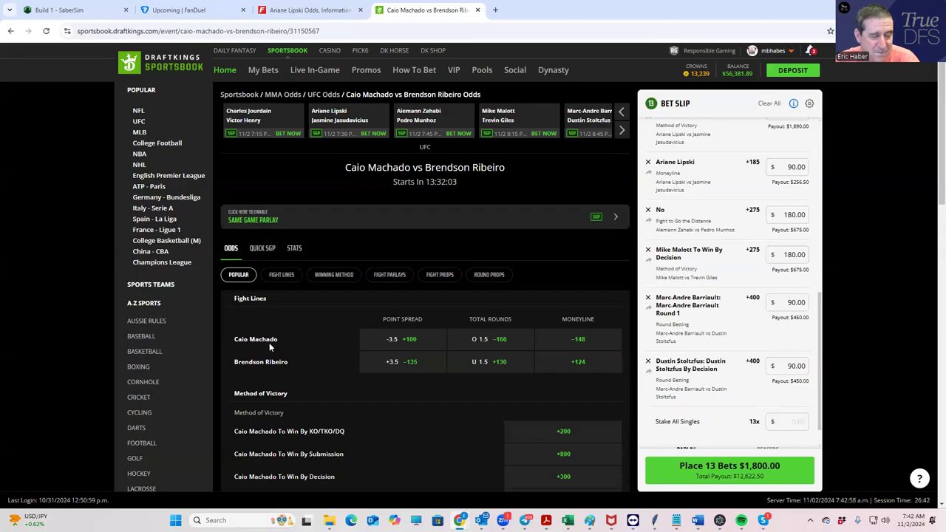
click(298, 13)
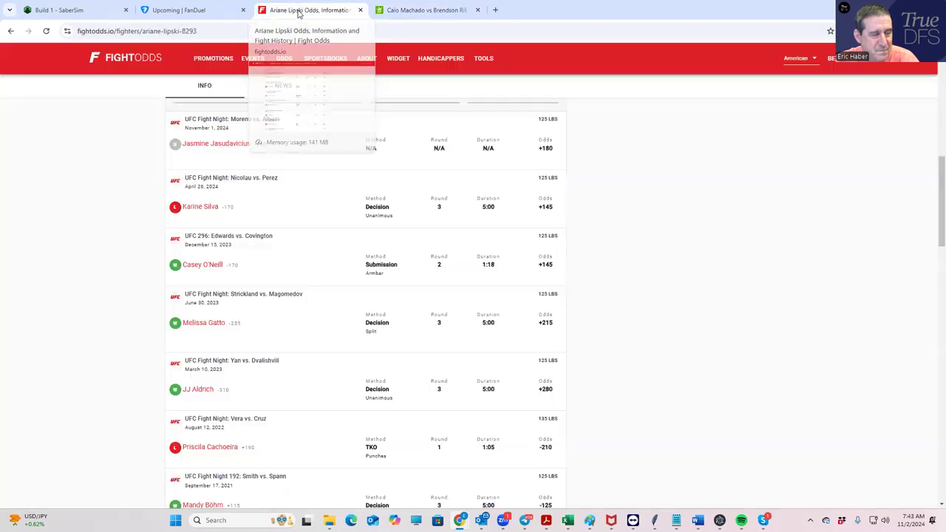
click(9, 31)
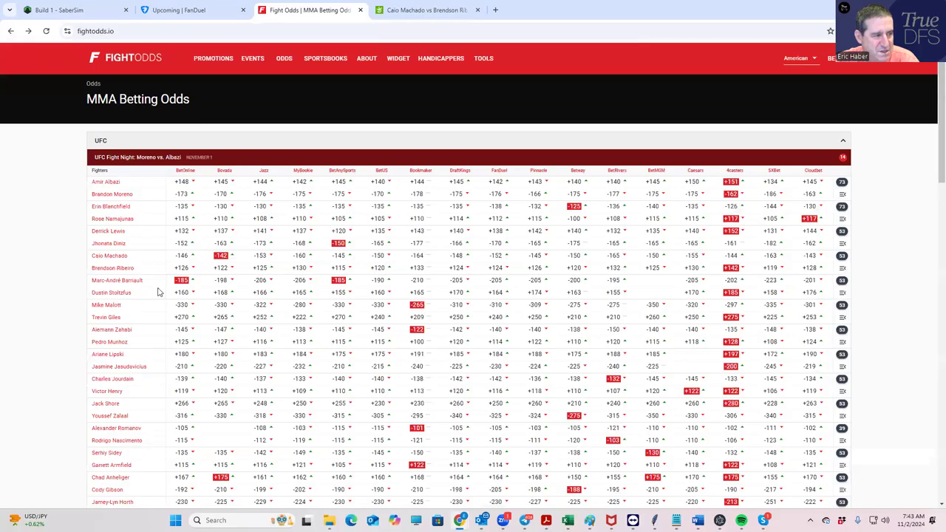
click(117, 259)
Step: Examine Caio Machado's record and the methods and rounds in his past fights
scroll(414, 369, down, 5)
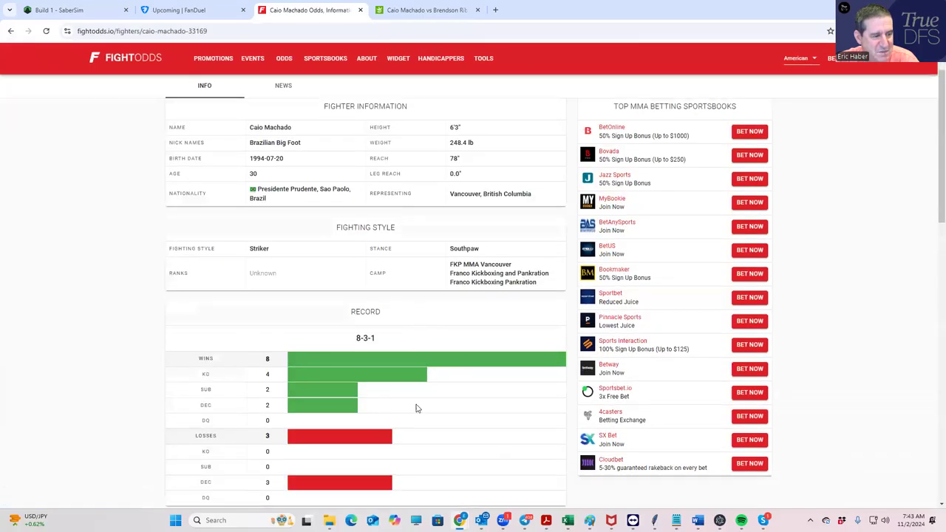
scroll(406, 412, down, 2)
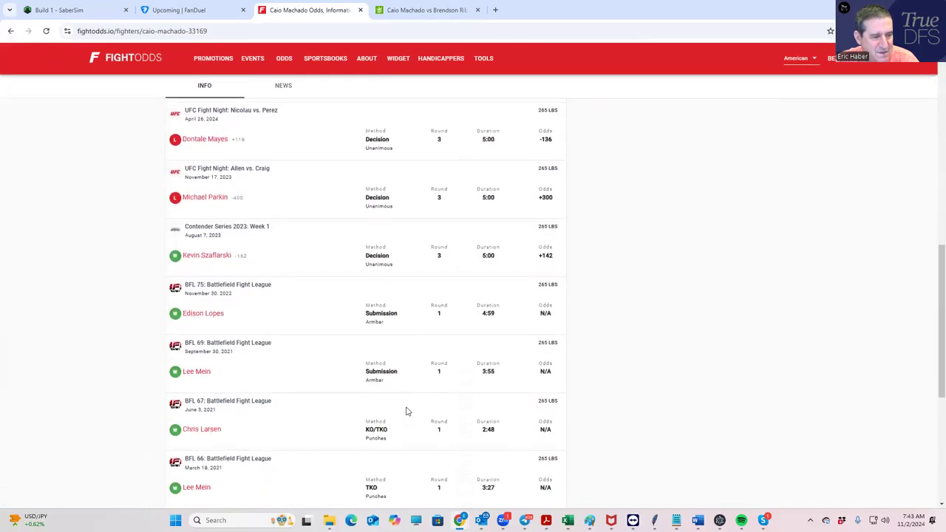
scroll(392, 384, down, 4)
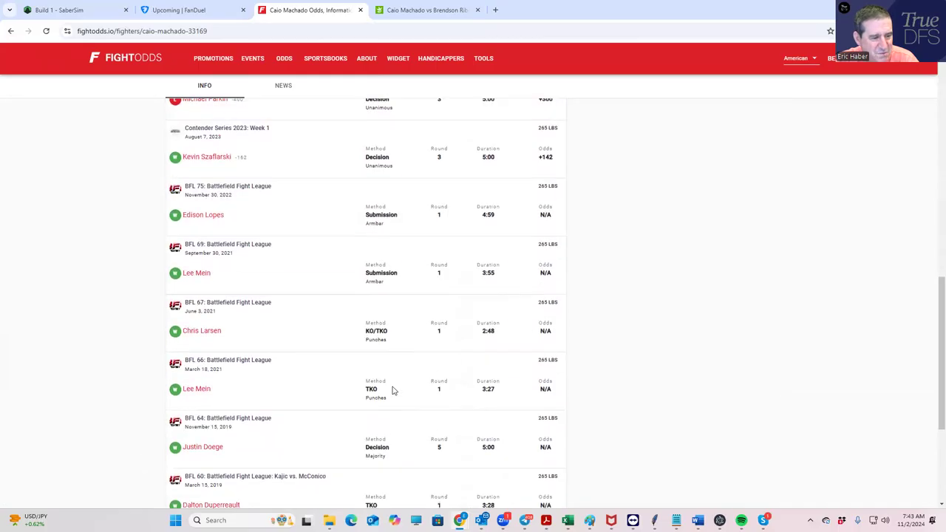
scroll(394, 379, up, 2)
scroll(392, 380, up, 2)
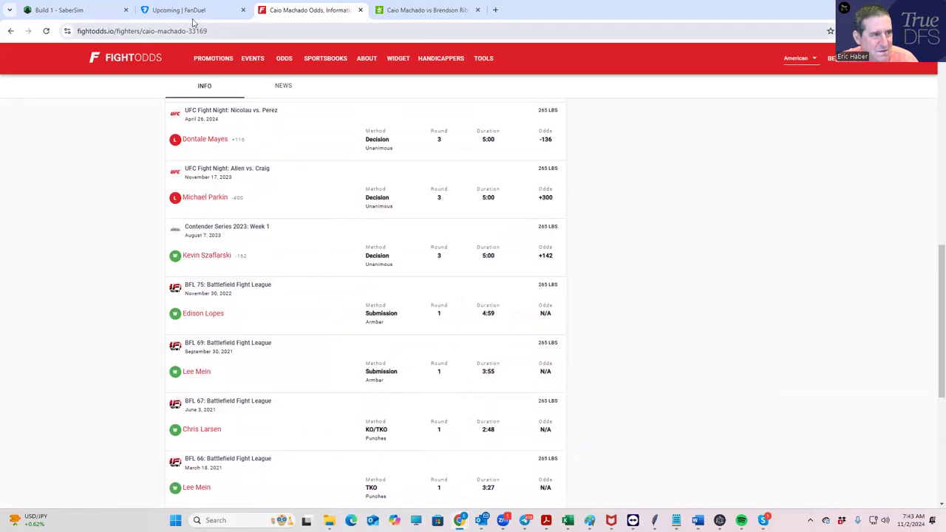
Step: Switch back to DraftKings and add Caio Machado To Win By Submission to the bet slip with a $180 wager
click(385, 7)
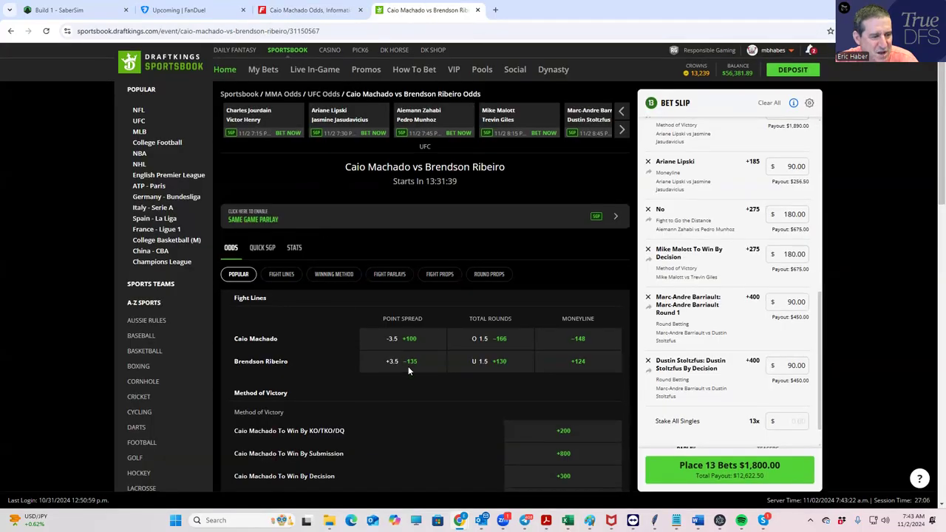
scroll(526, 334, down, 2)
click(558, 306)
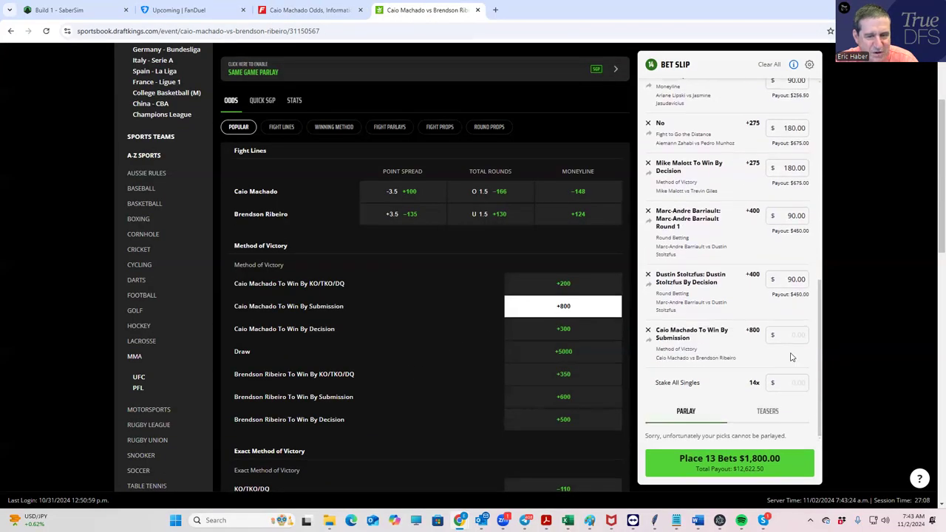
click(791, 336)
text(180)
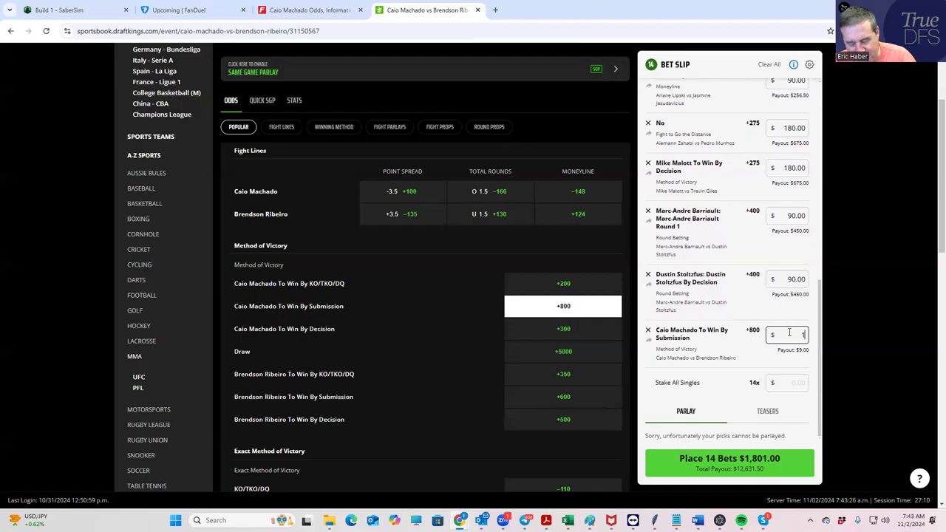
click(728, 322)
scroll(451, 251, up, 2)
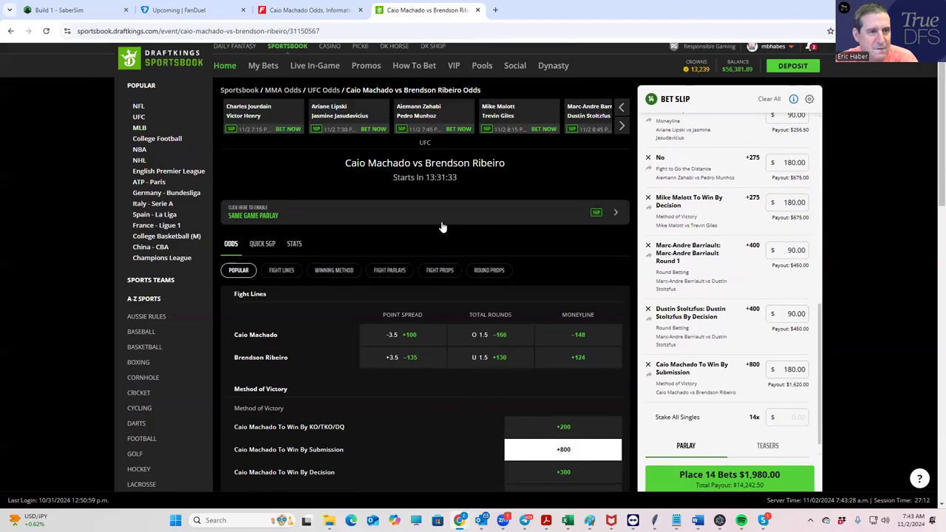
Step: Open the Erin Blanchfield vs Rose Namajunas fight and look over its fight lines and method-of-victory odds
click(621, 130)
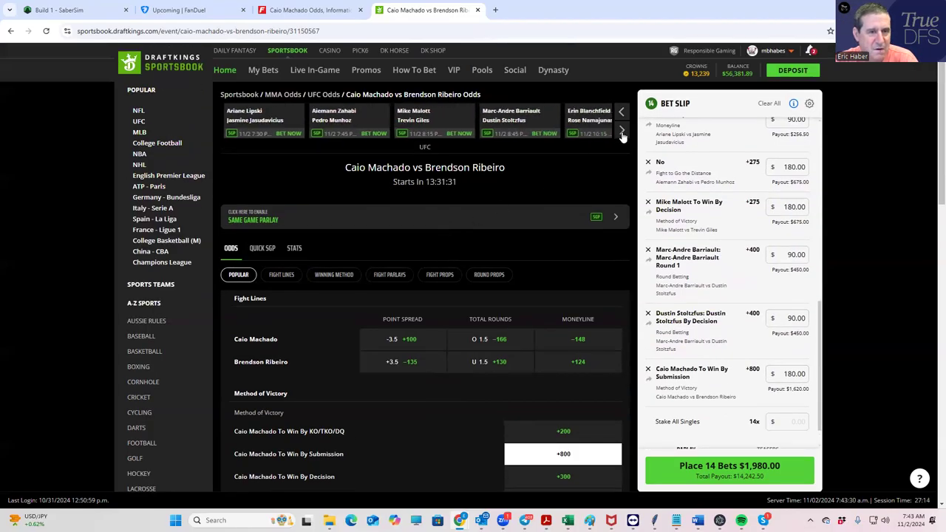
click(622, 133)
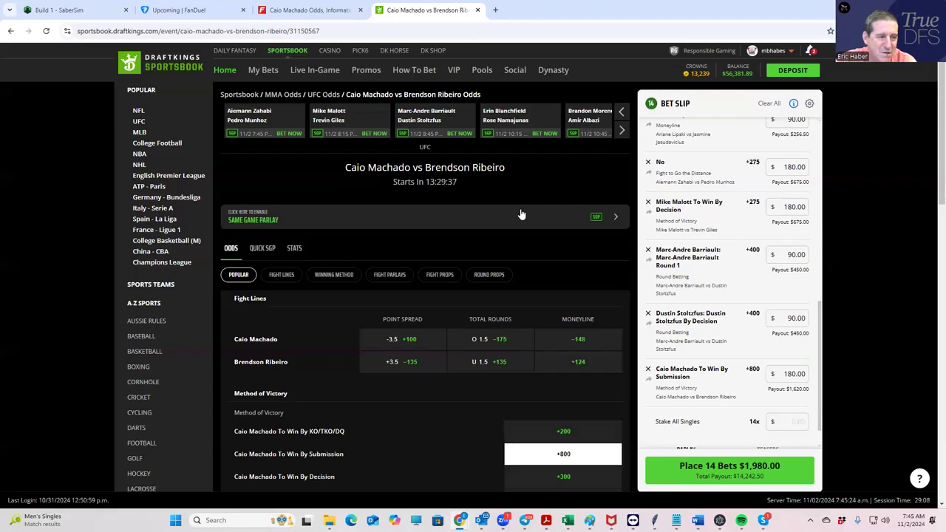
click(499, 124)
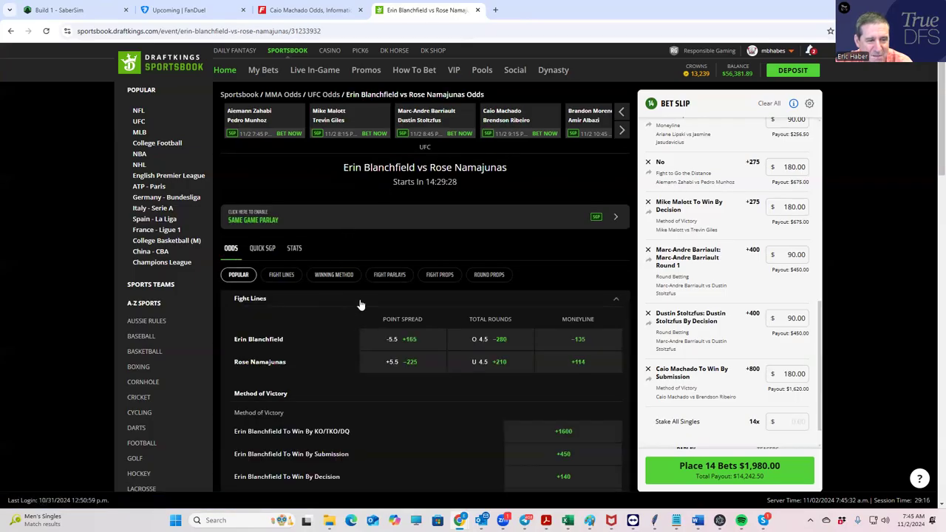
scroll(429, 346, down, 2)
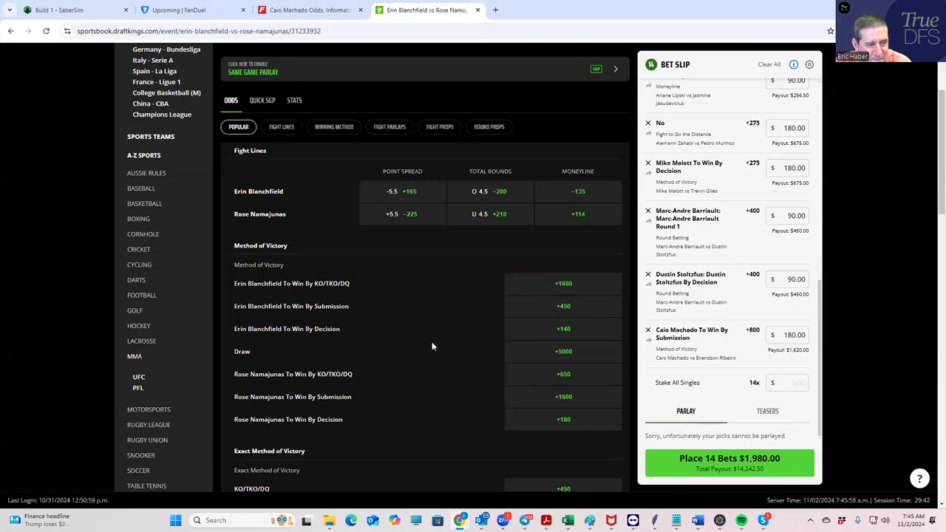
scroll(433, 346, up, 3)
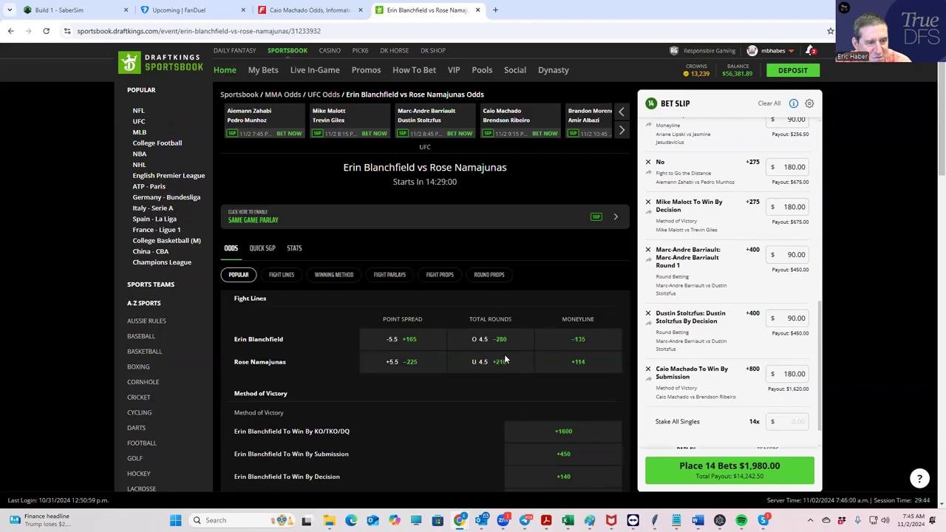
Step: Add Rose Namajunas to Win by KO/TKO/DQ or Submission from the winning-method odds to the bet slip with a $90 wager
click(334, 276)
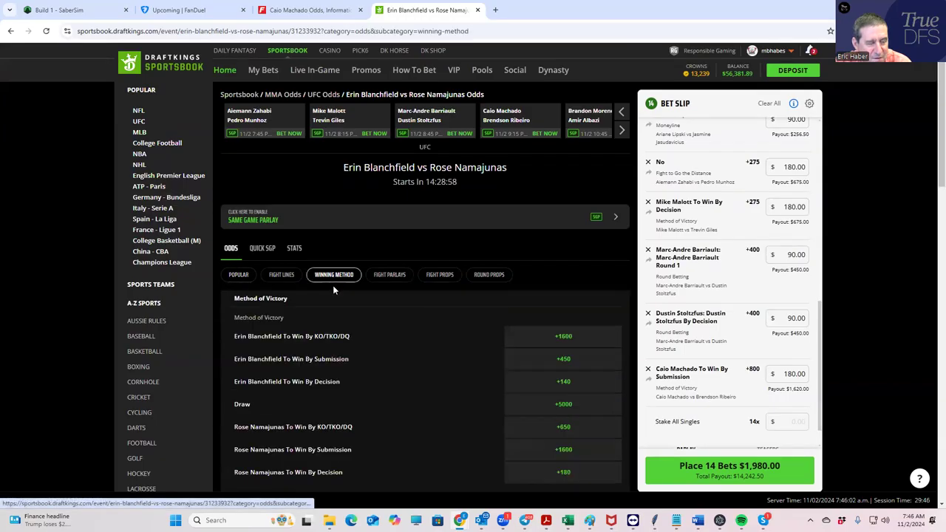
scroll(461, 392, down, 2)
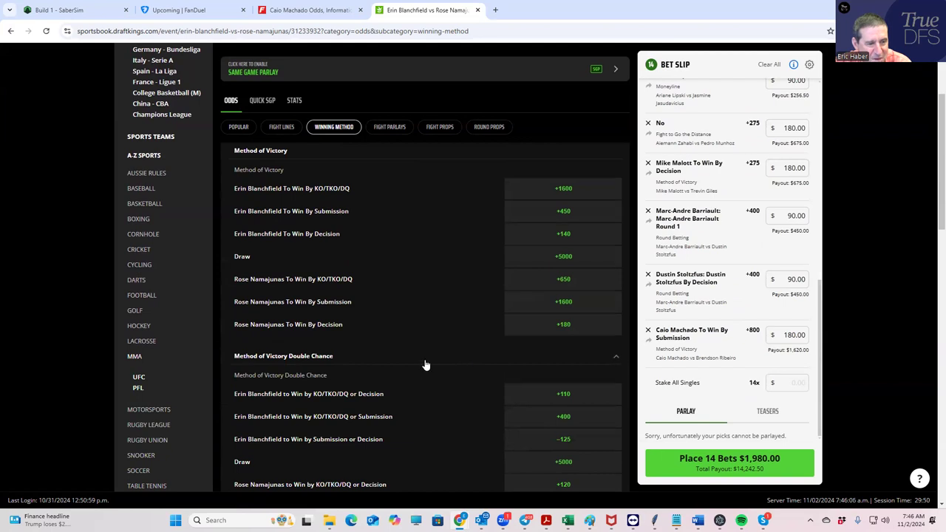
scroll(435, 355, down, 3)
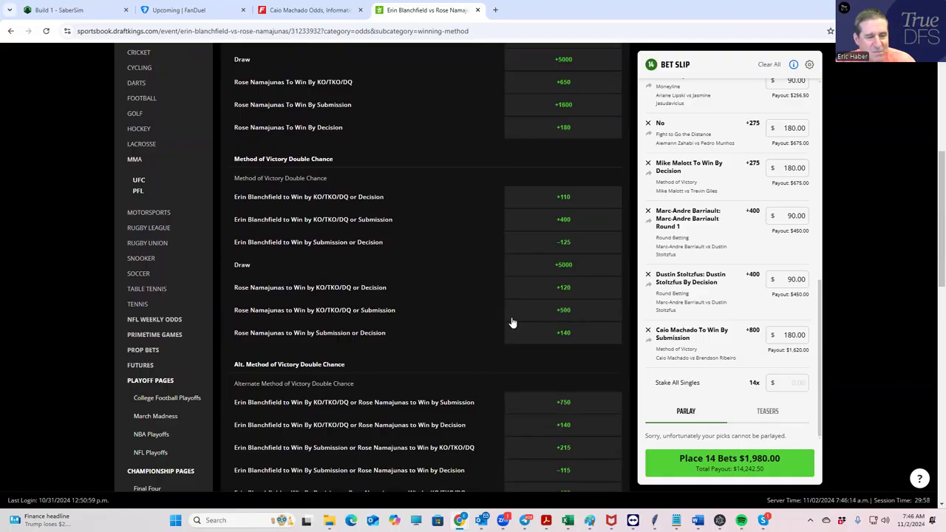
click(564, 312)
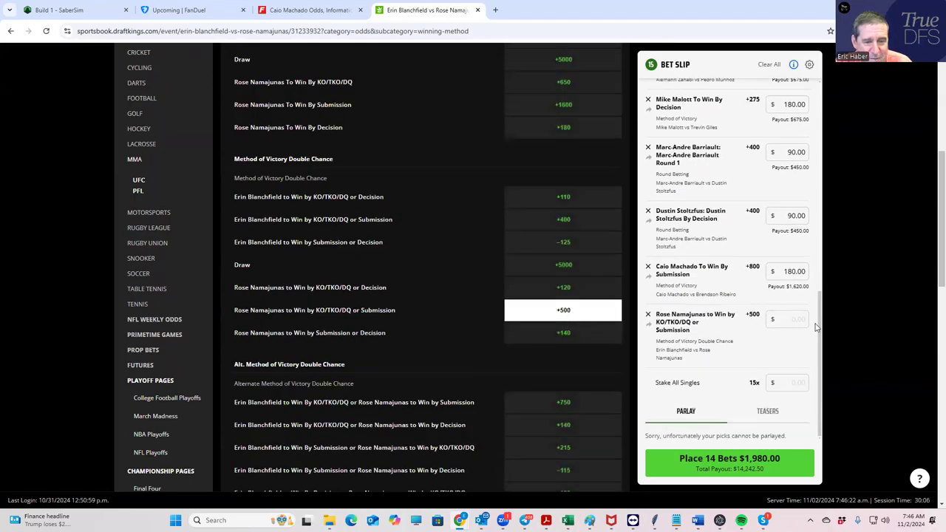
click(800, 321)
text(90)
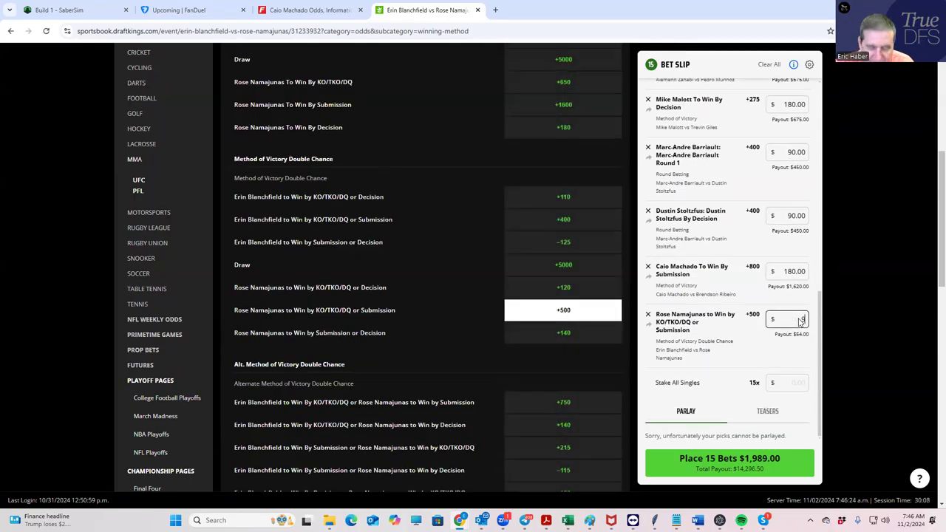
Step: Add Erin Blanchfield To Win By Submission to the bet slip with a $90 wager
scroll(512, 263, up, 3)
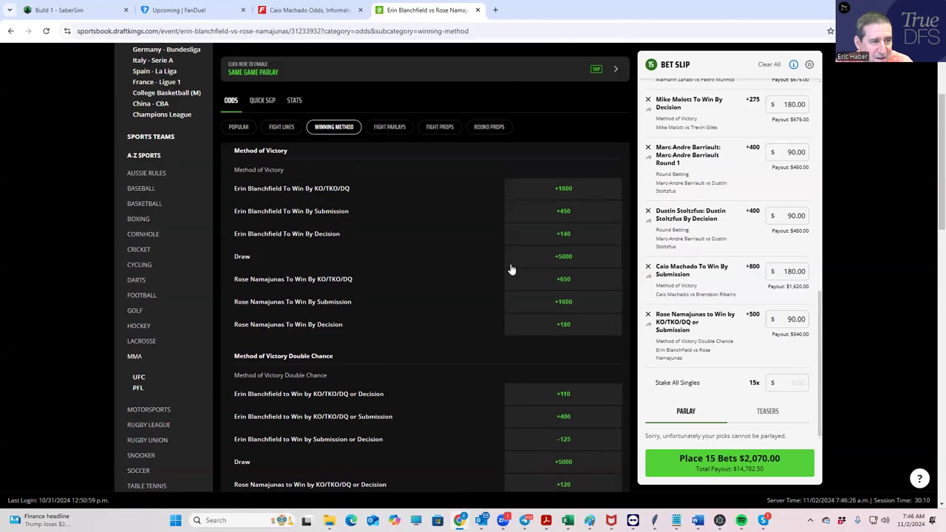
click(560, 212)
click(768, 330)
text(90)
click(745, 350)
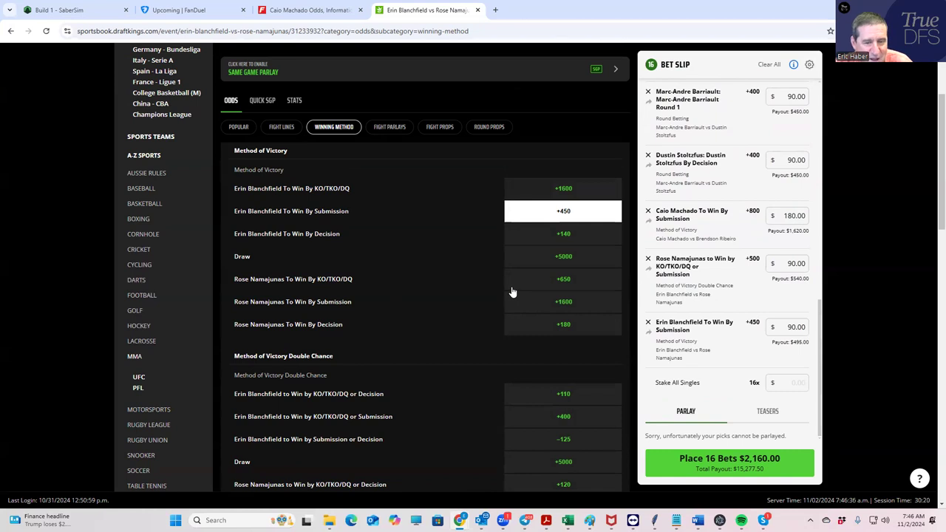
Step: Open the Brandon Moreno vs Amir Albazi fight on DraftKings, and switch to FightOdds to return to its MMA betting odds list
scroll(470, 164, up, 3)
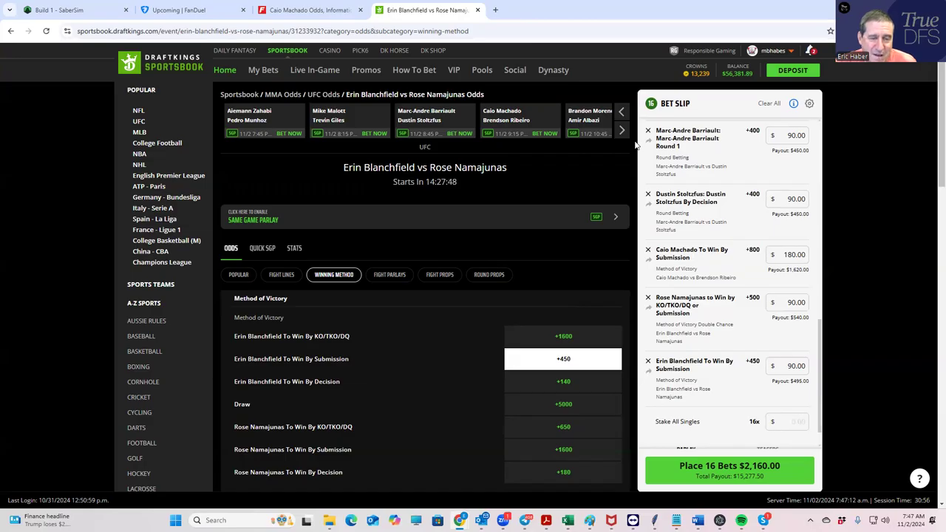
click(592, 117)
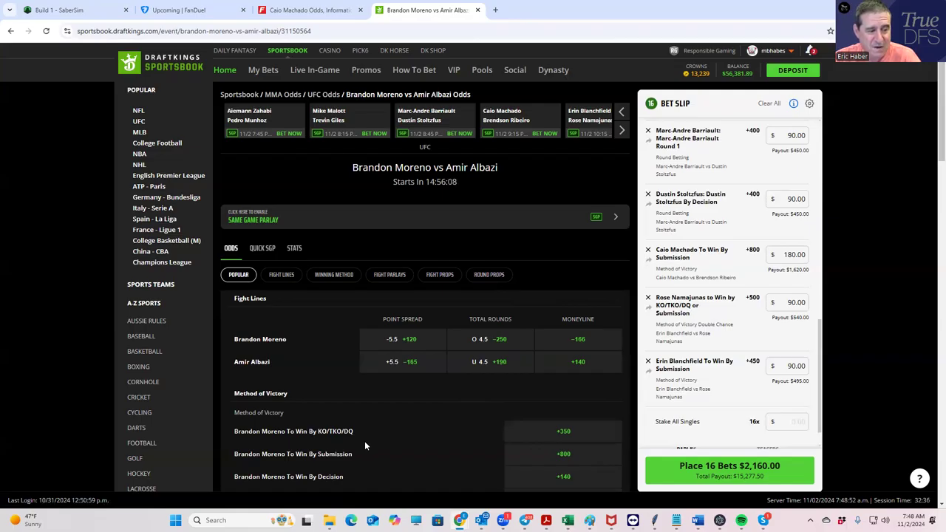
click(299, 9)
scroll(350, 186, up, 3)
scroll(350, 186, up, 3)
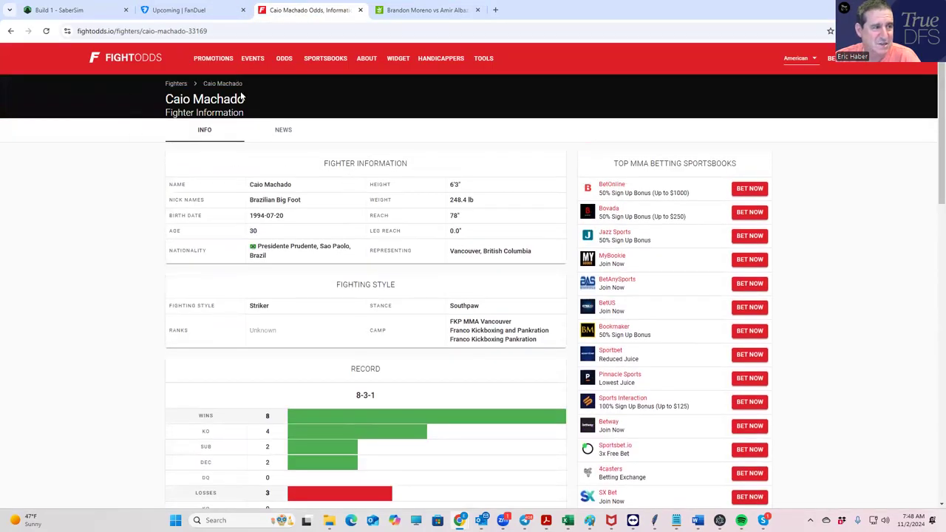
click(11, 33)
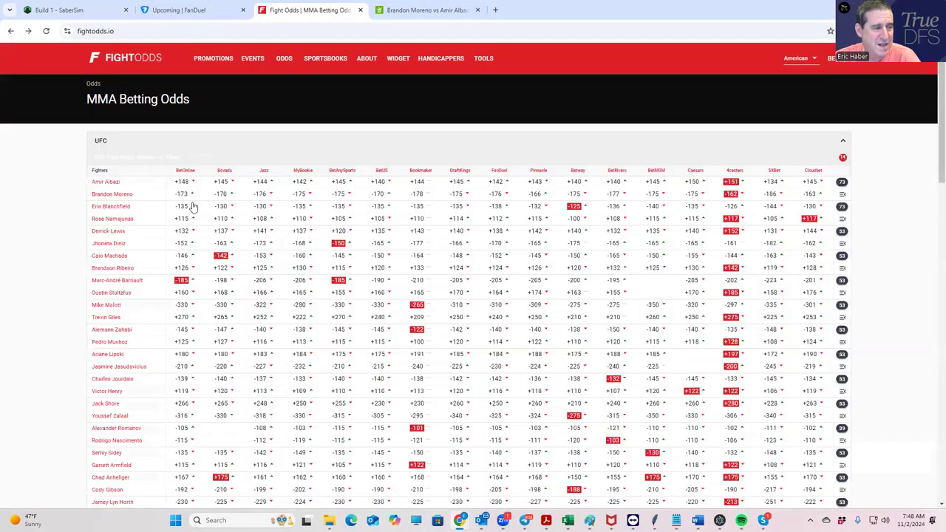
Step: Open Amir Albazi's fighter profile and examine his record and the methods and rounds in his fight history
click(109, 182)
scroll(355, 365, down, 8)
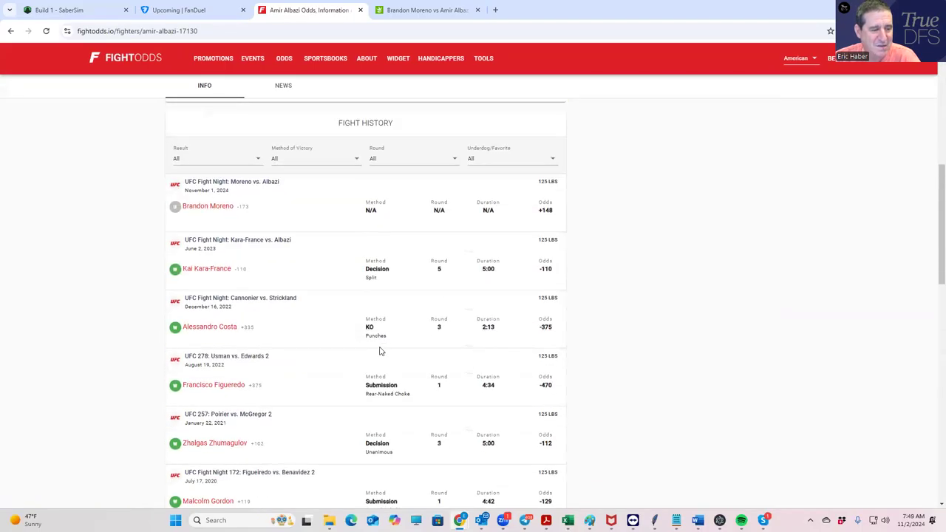
scroll(399, 355, down, 4)
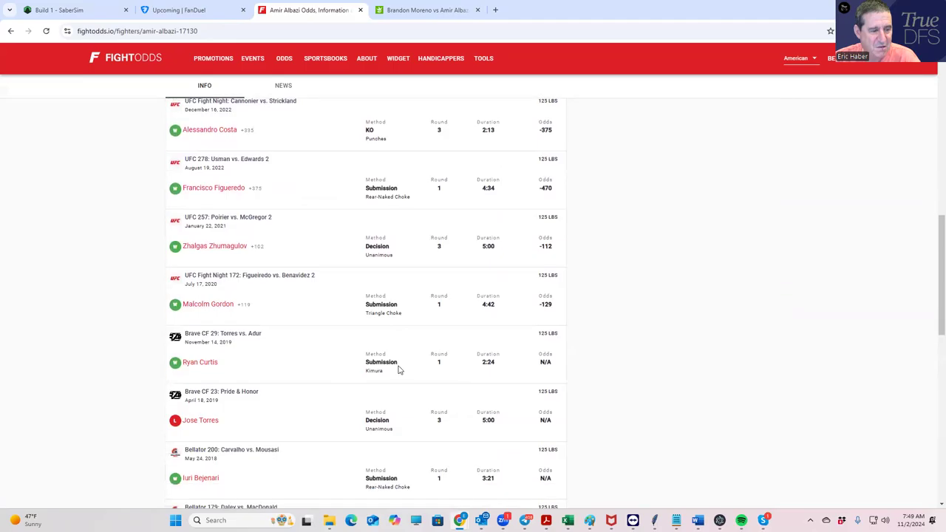
scroll(407, 370, down, 4)
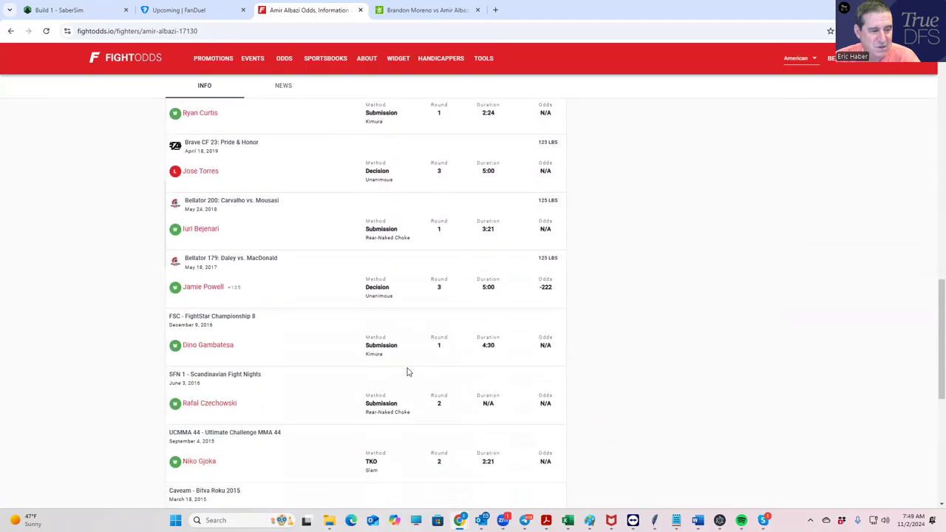
scroll(408, 370, up, 12)
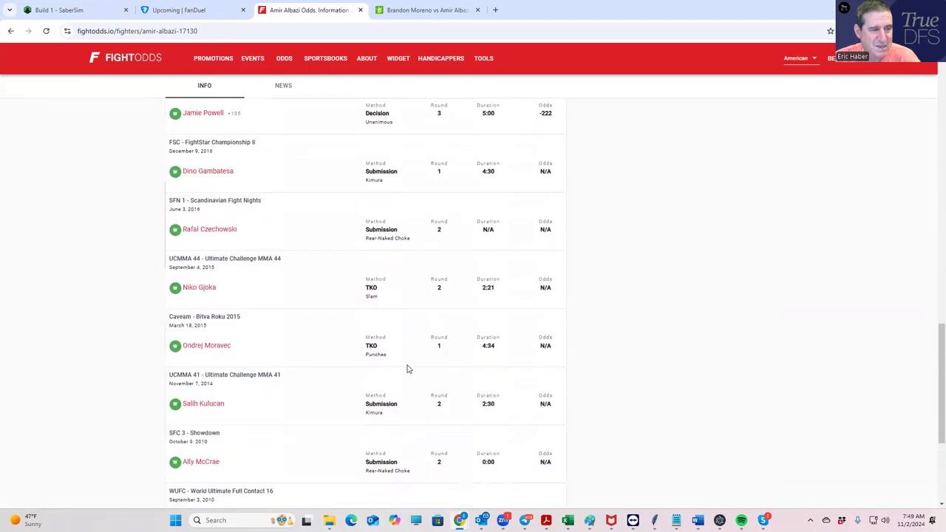
scroll(407, 363, up, 4)
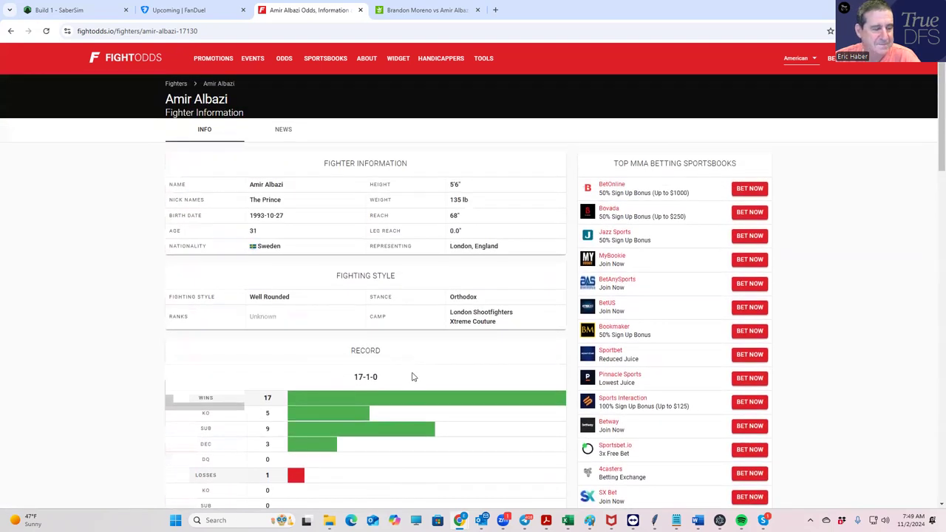
scroll(412, 377, down, 10)
scroll(432, 401, down, 6)
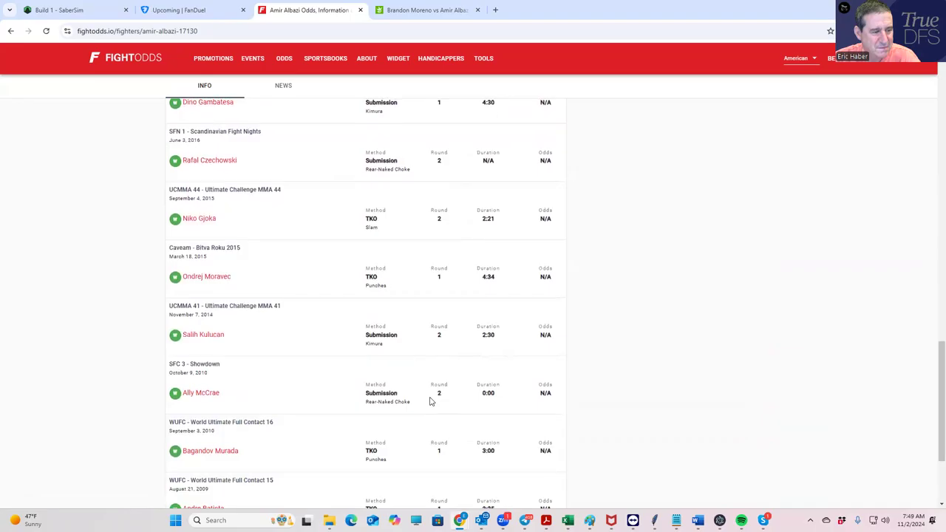
scroll(432, 401, up, 16)
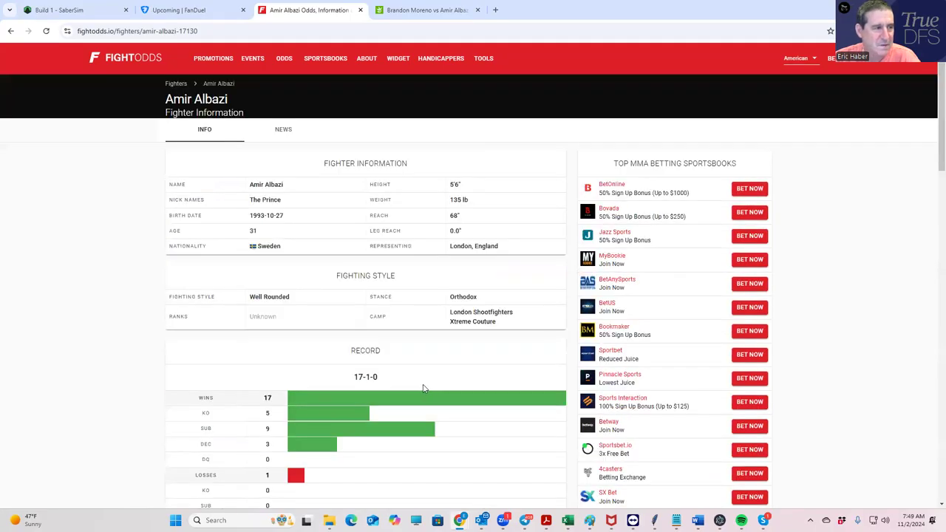
click(11, 33)
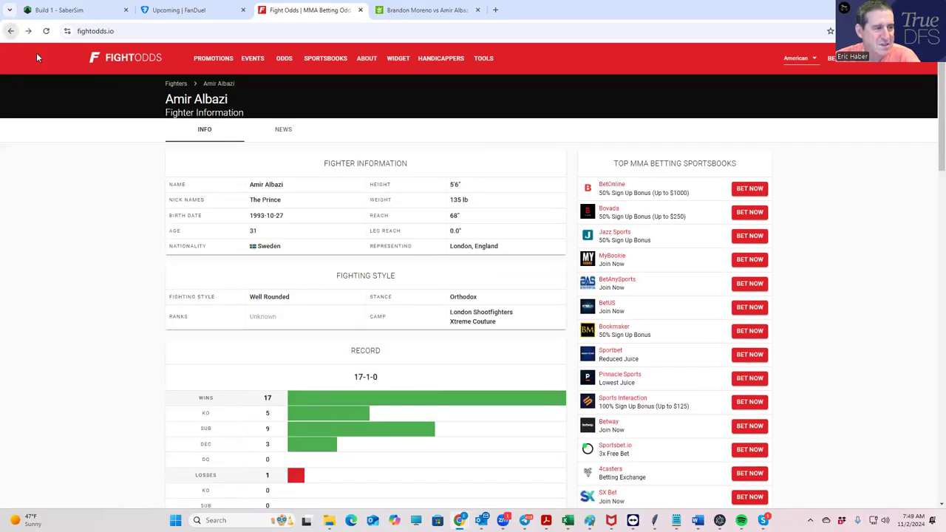
click(120, 195)
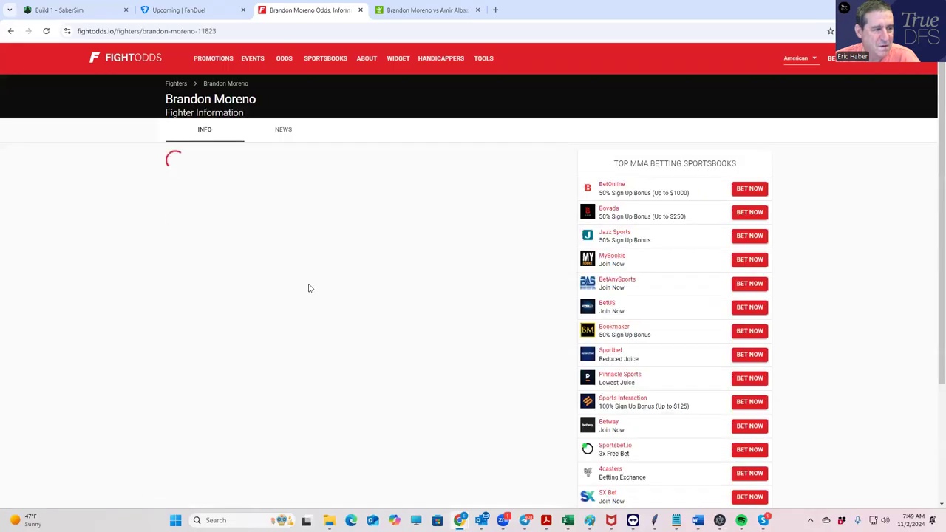
scroll(352, 369, down, 10)
scroll(396, 330, down, 2)
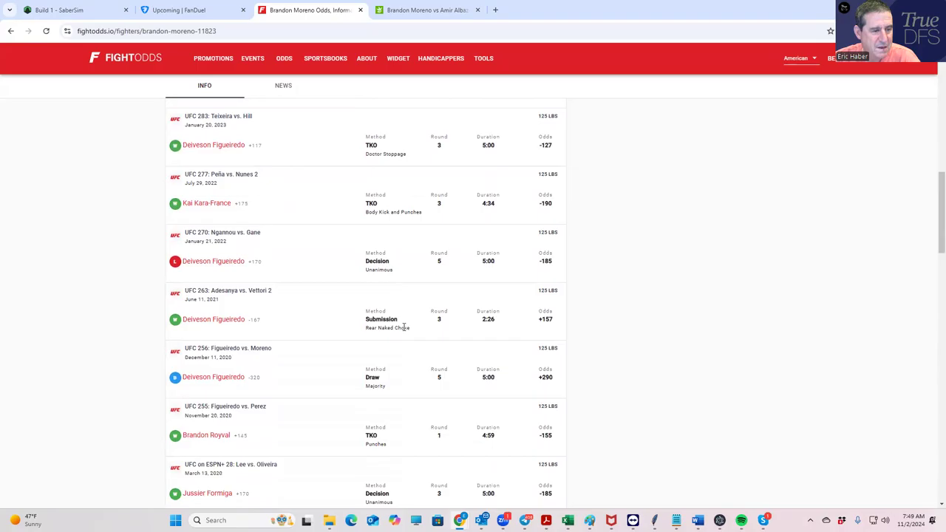
scroll(405, 330, down, 4)
scroll(405, 331, down, 3)
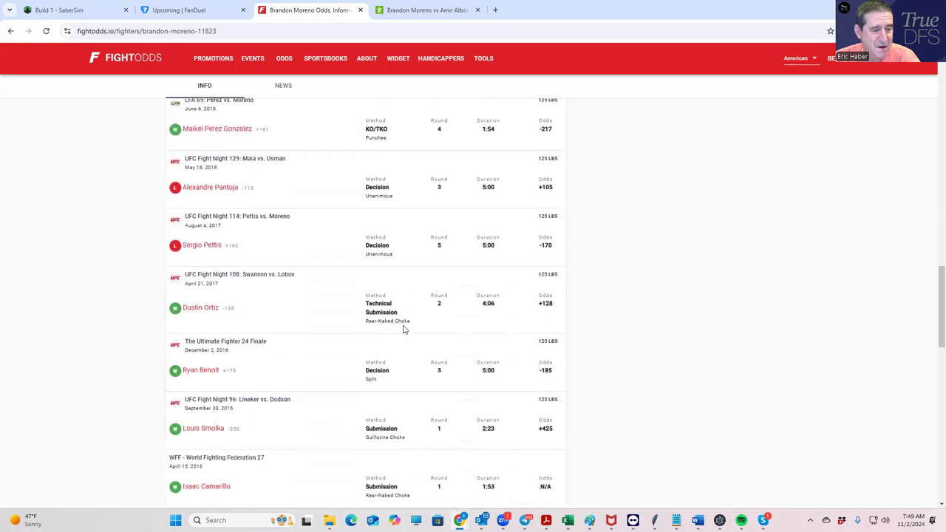
scroll(404, 322, down, 1)
scroll(403, 325, up, 5)
scroll(403, 325, up, 15)
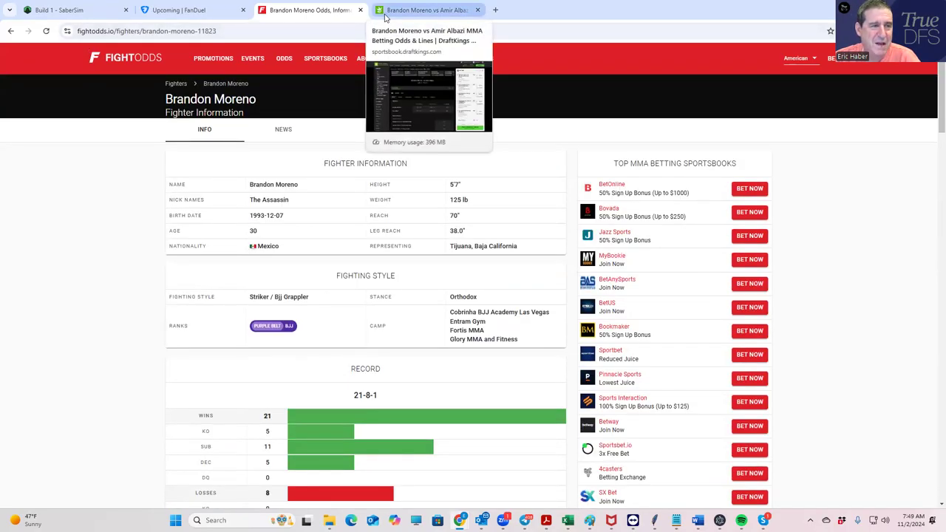
scroll(271, 307, down, 5)
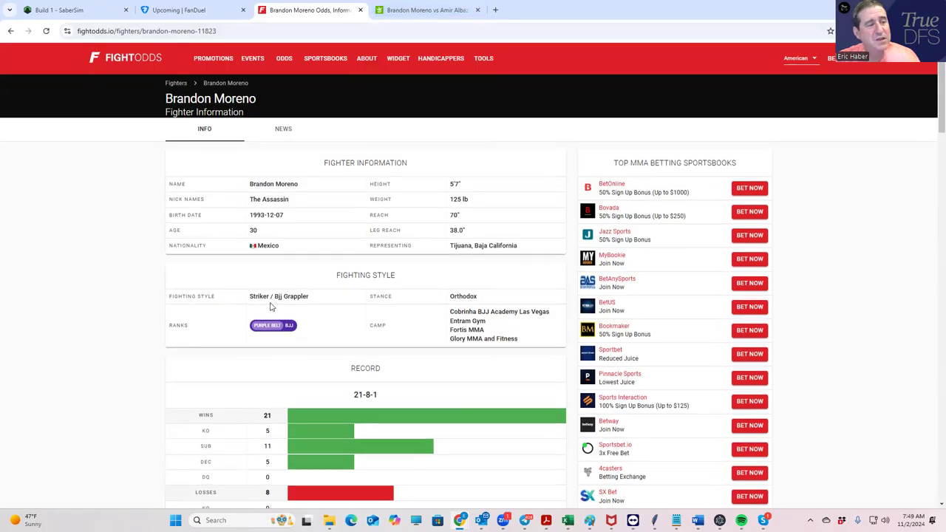
scroll(270, 308, down, 2)
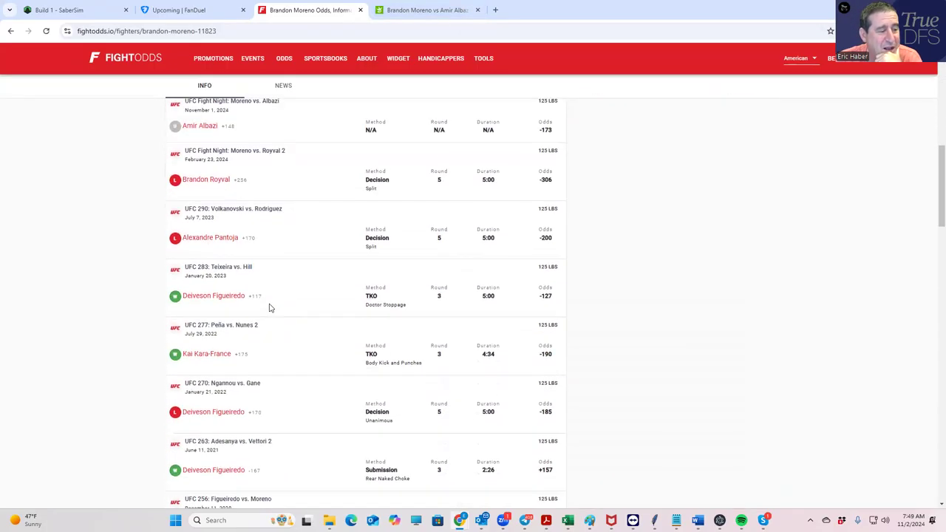
scroll(269, 305, up, 5)
click(9, 31)
scroll(185, 237, down, 1)
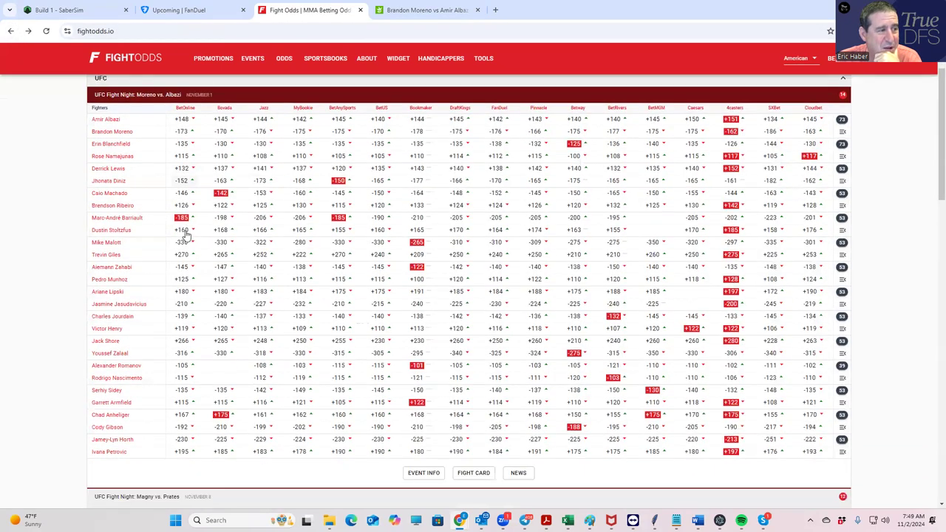
click(105, 119)
scroll(338, 359, down, 6)
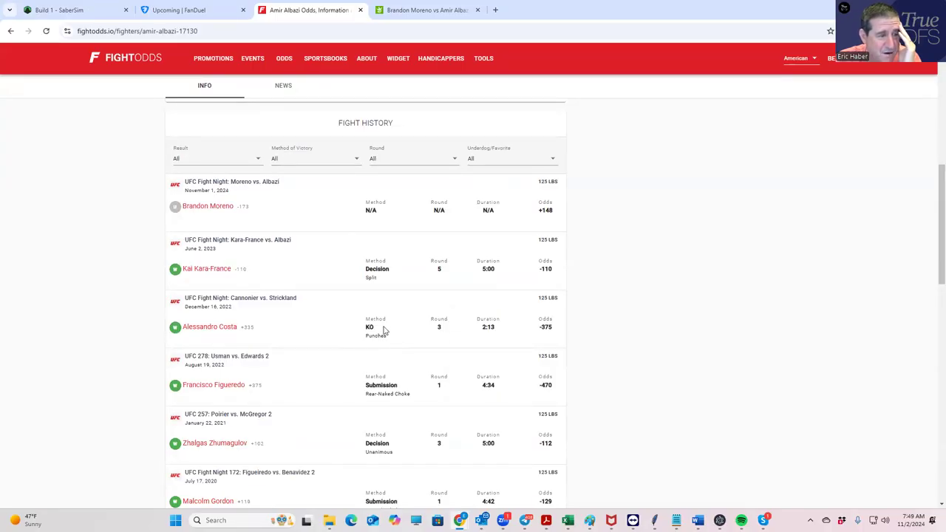
scroll(384, 330, down, 4)
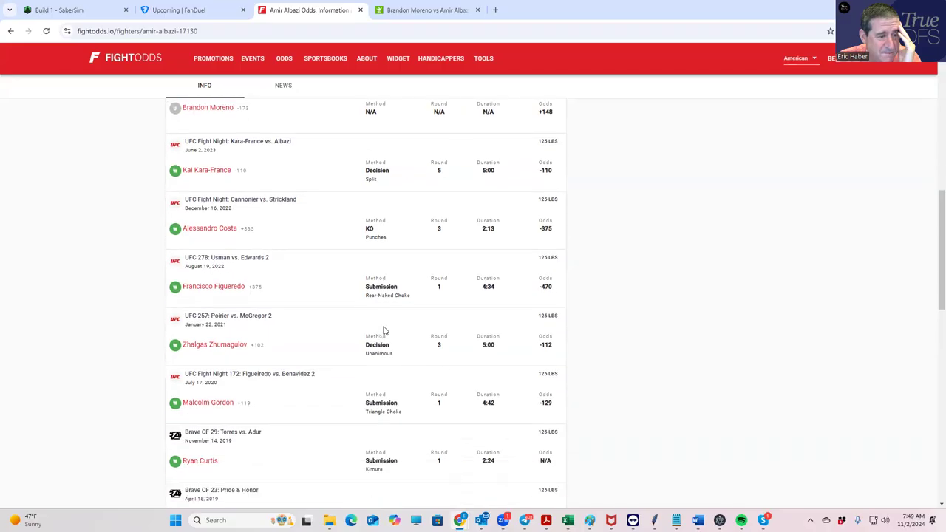
scroll(388, 331, down, 3)
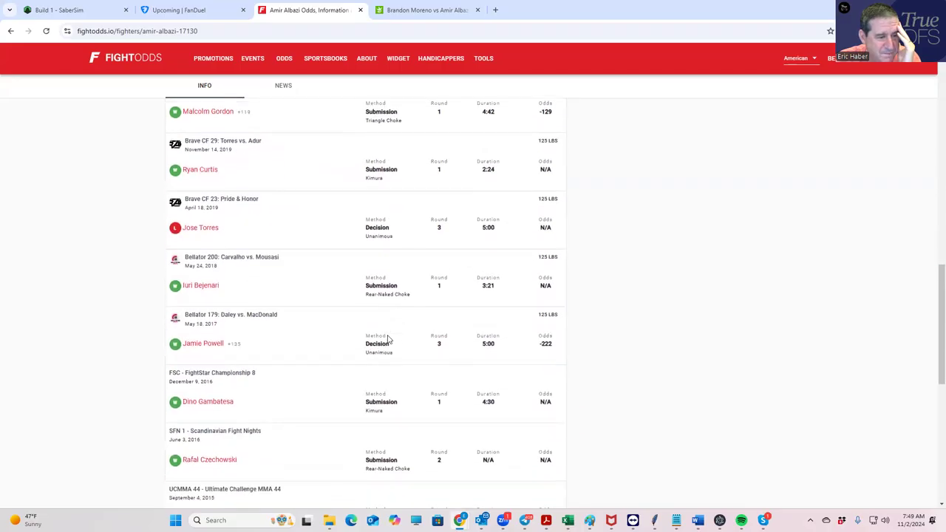
scroll(391, 342, down, 1)
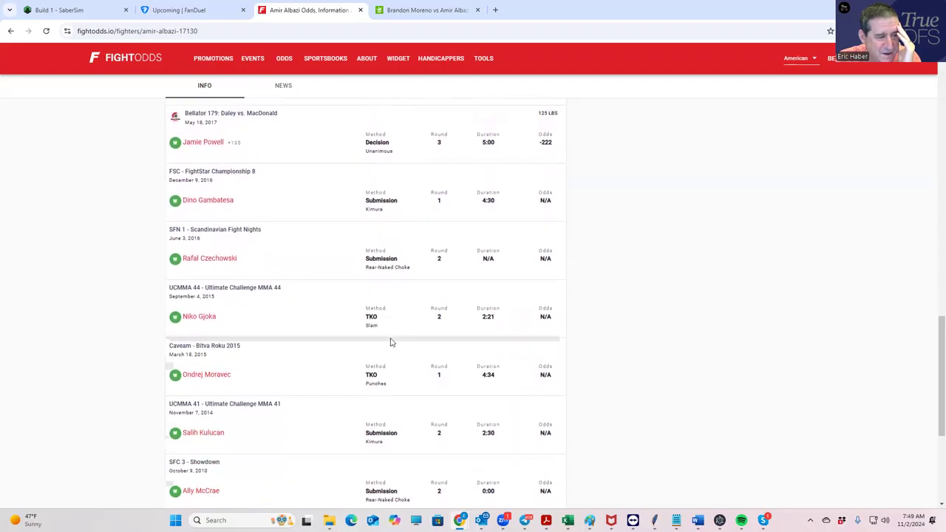
scroll(392, 340, up, 20)
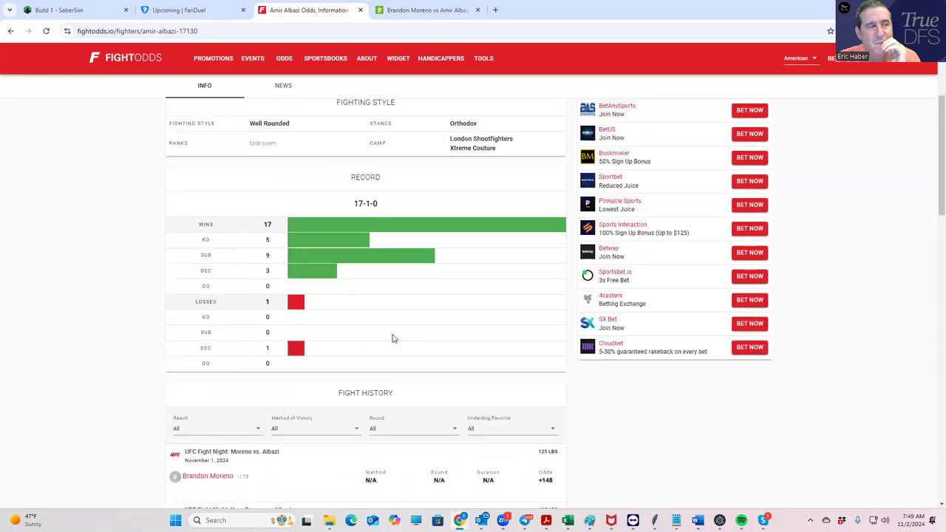
Step: Switch back to DraftKings and look over the round-of-finish odds in the Moreno vs Albazi round props
click(385, 18)
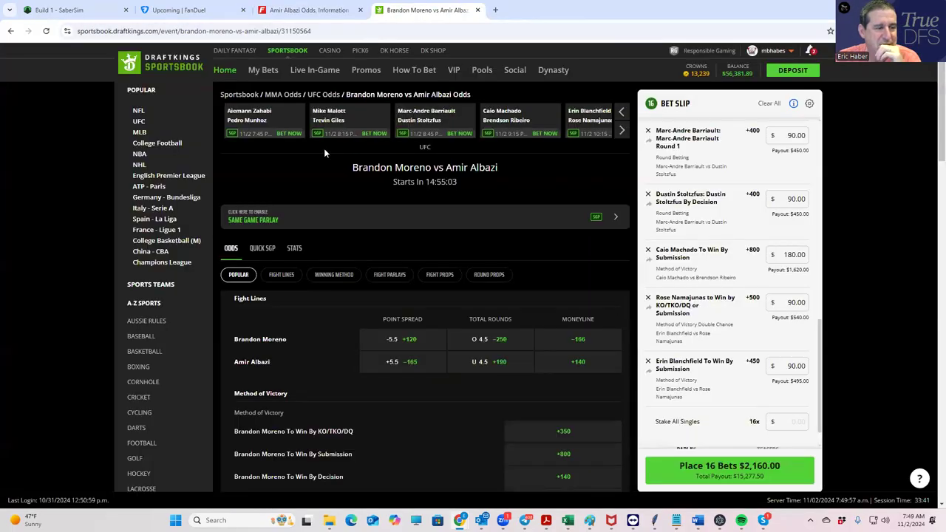
click(484, 280)
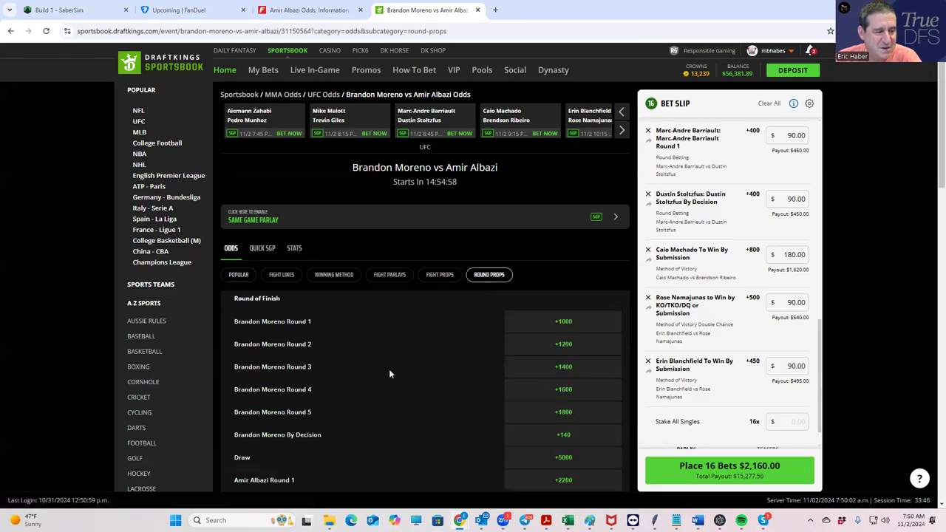
scroll(388, 369, down, 5)
scroll(390, 371, up, 4)
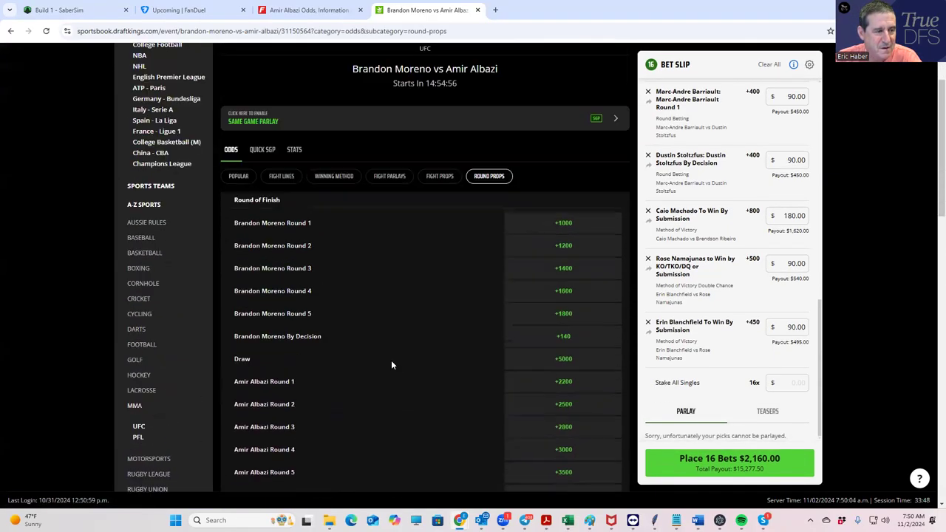